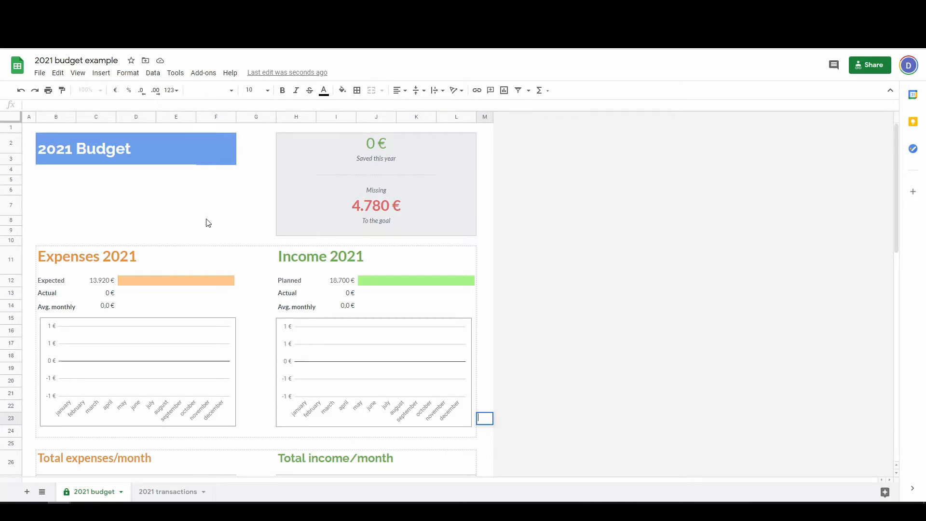
- Look over the 2021 budget sheet and inspect the formulas behind the saved-this-year and missing-to-the-goal amounts
scroll(208, 222, "down", 5)
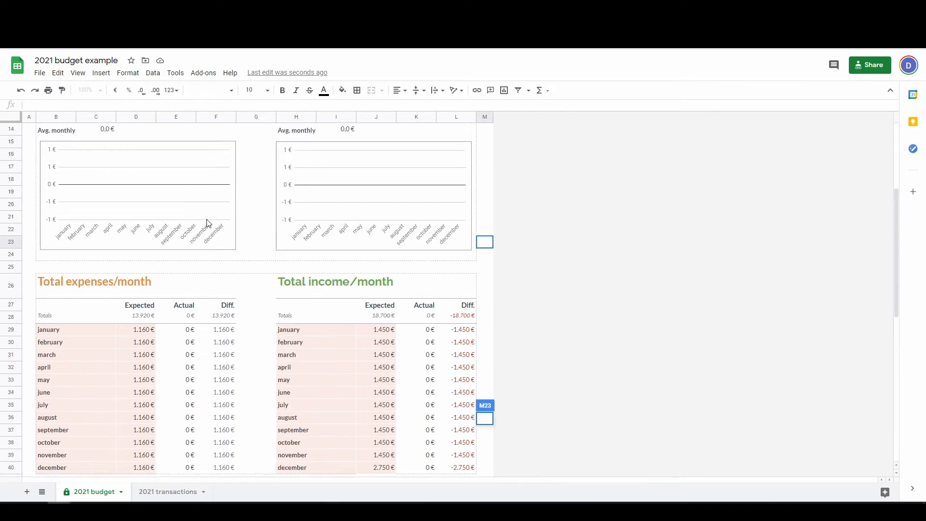
scroll(208, 223, "up", 5)
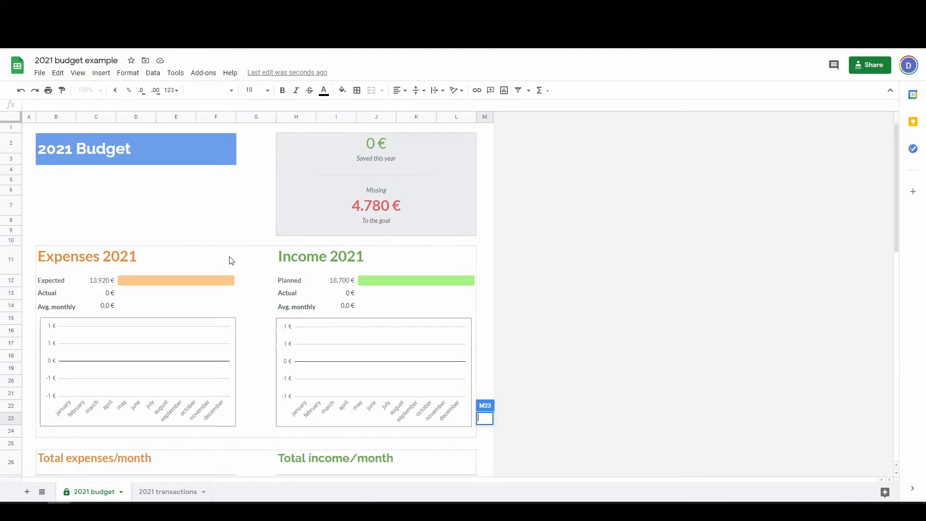
left_click(85, 225)
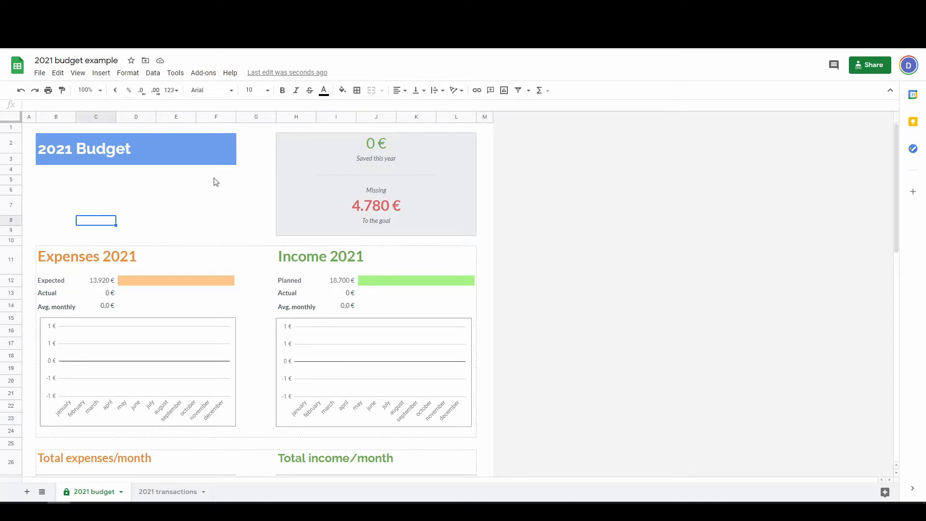
left_click(366, 145)
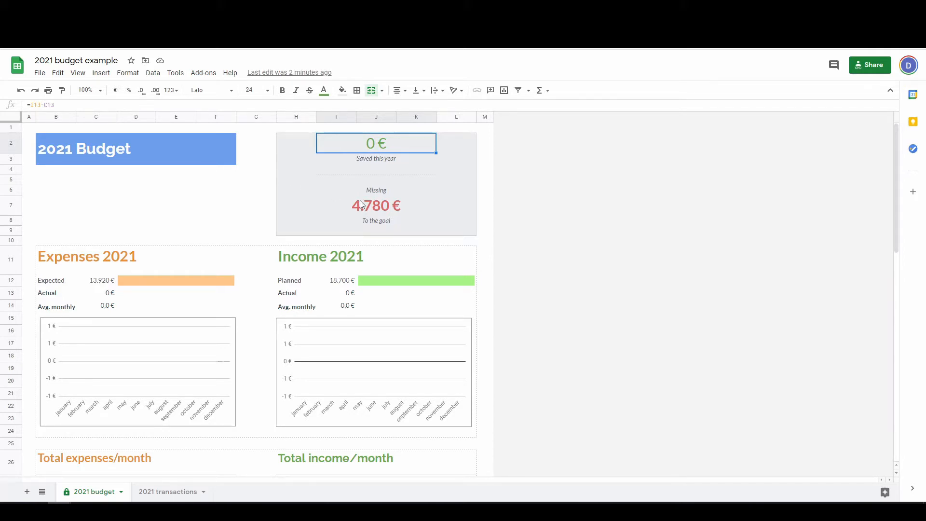
left_click(374, 207)
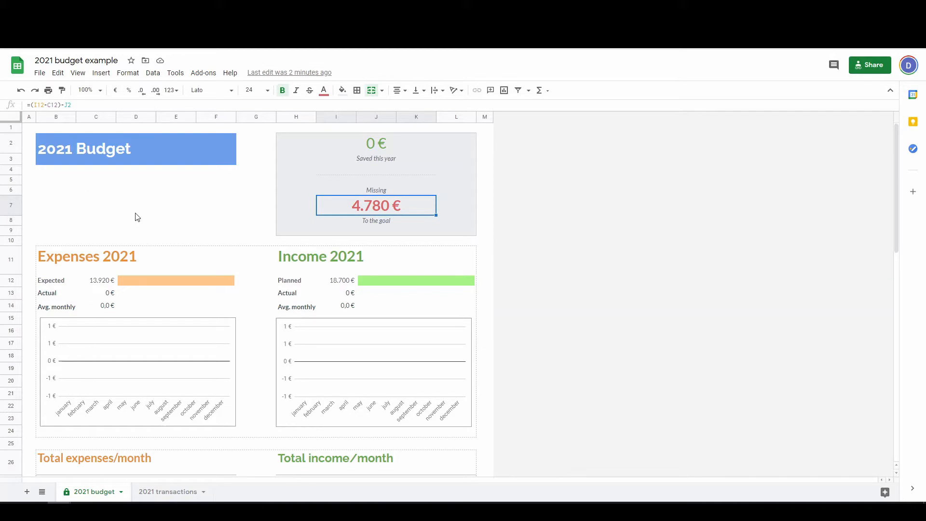
- Trace the yearly expected expenses and planned income back to the totals of the monthly expense and income tables
scroll(137, 217, "down", 1)
scroll(136, 217, "down", 1)
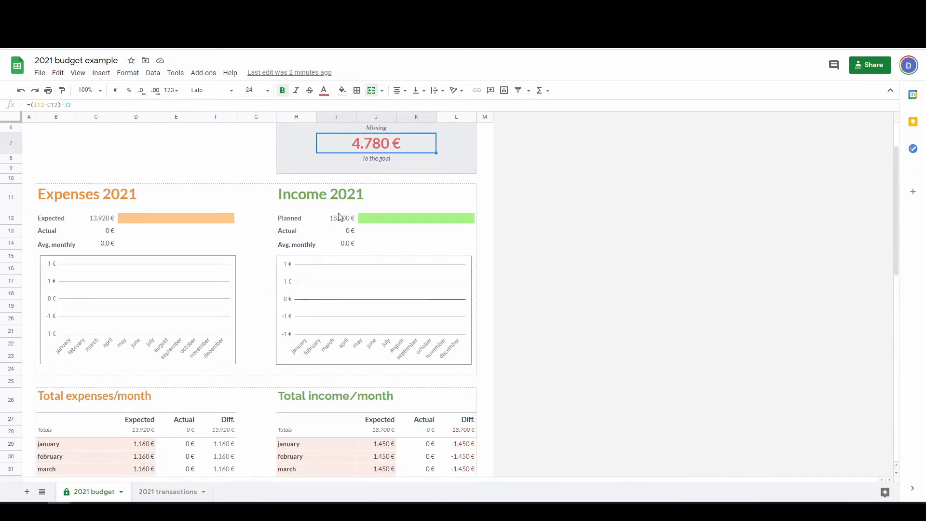
left_click(98, 221)
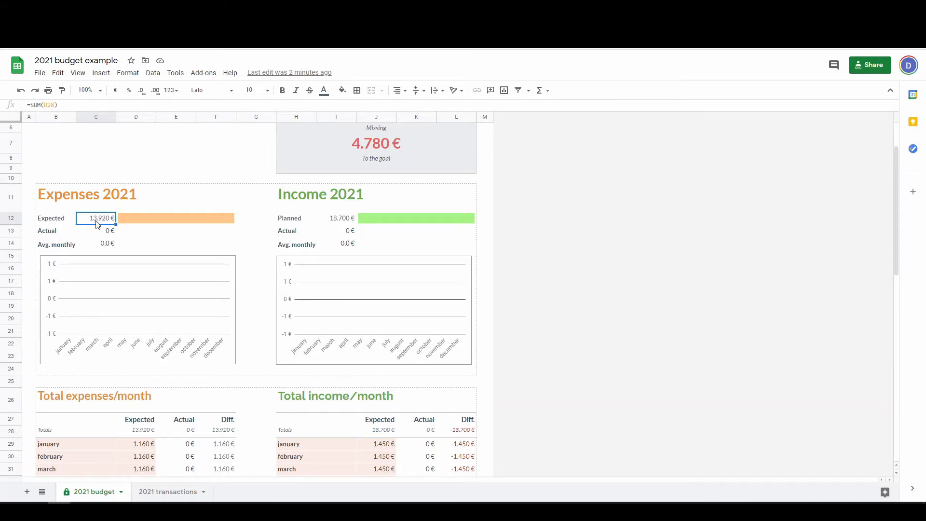
scroll(153, 275, "down", 1)
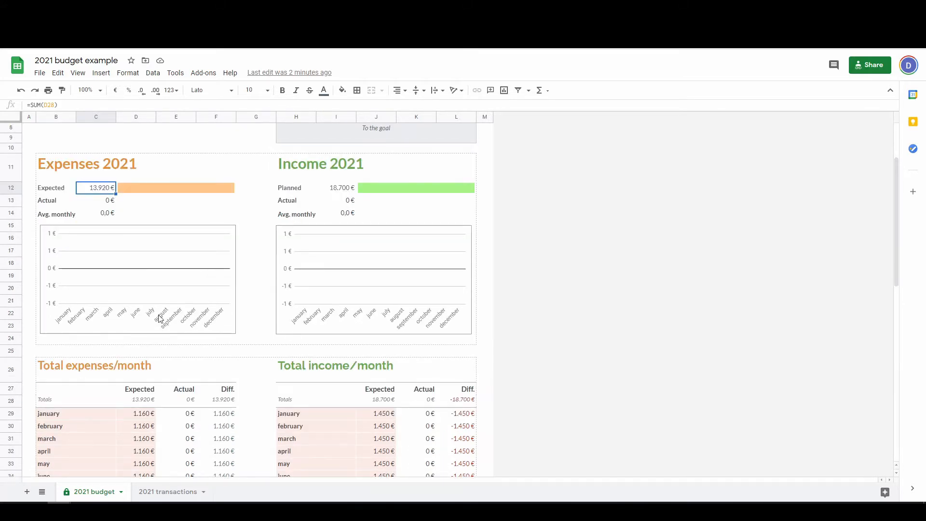
scroll(161, 319, "down", 1)
scroll(148, 395, "down", 3)
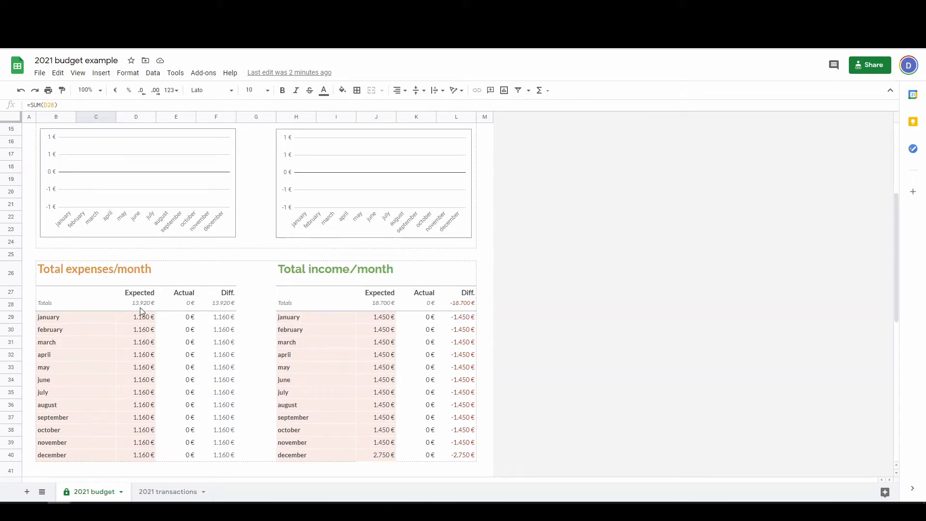
scroll(147, 311, "up", 4)
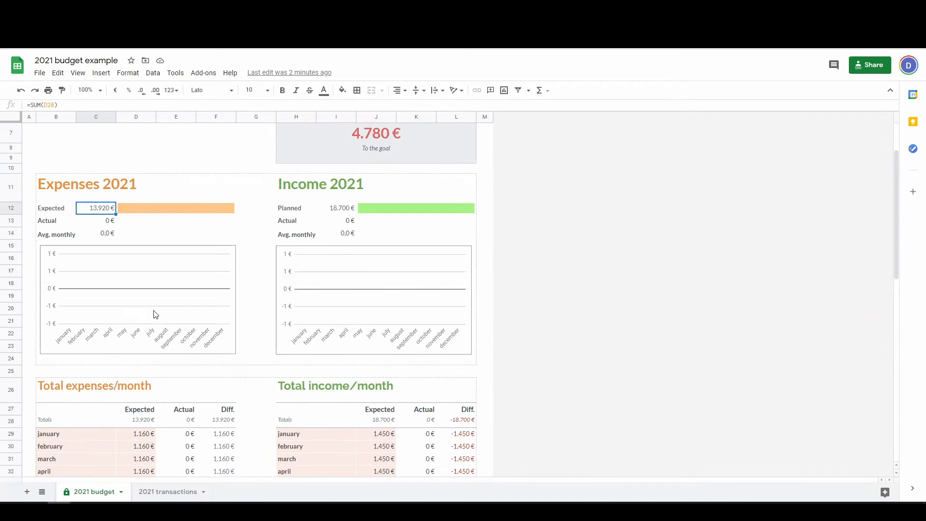
left_click(340, 211)
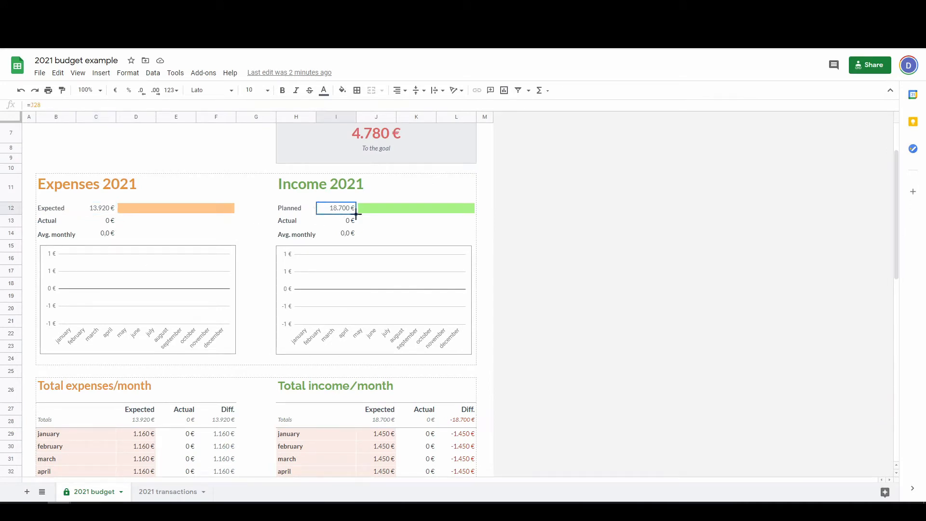
scroll(360, 387, "down", 3)
scroll(362, 303, "down", 4)
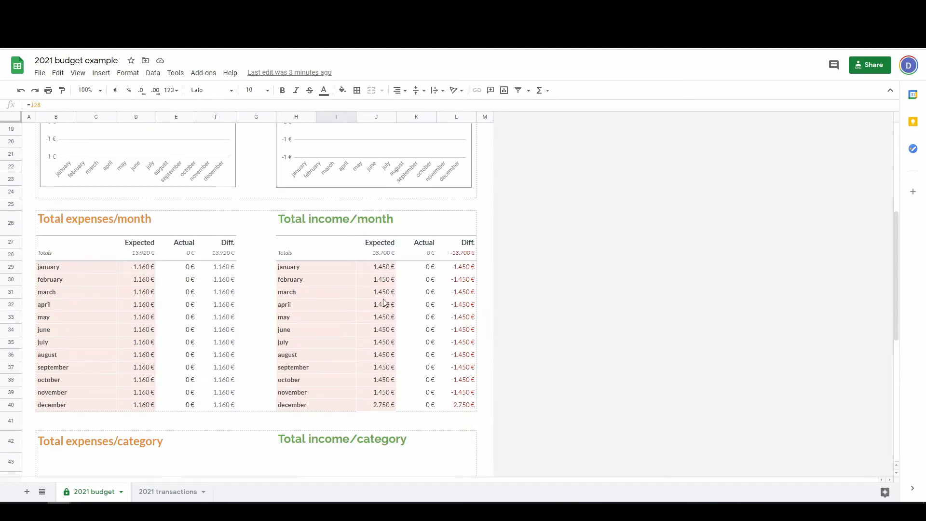
scroll(384, 299, "up", 9)
- Inspect the formulas for actual and average monthly expenses, and for February's difference in the monthly expenses table
left_click(101, 288)
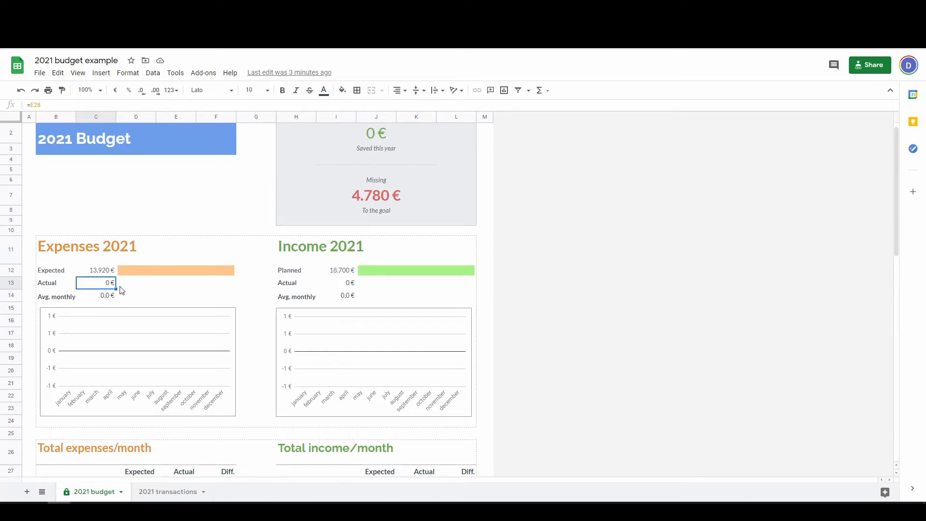
left_click(92, 300)
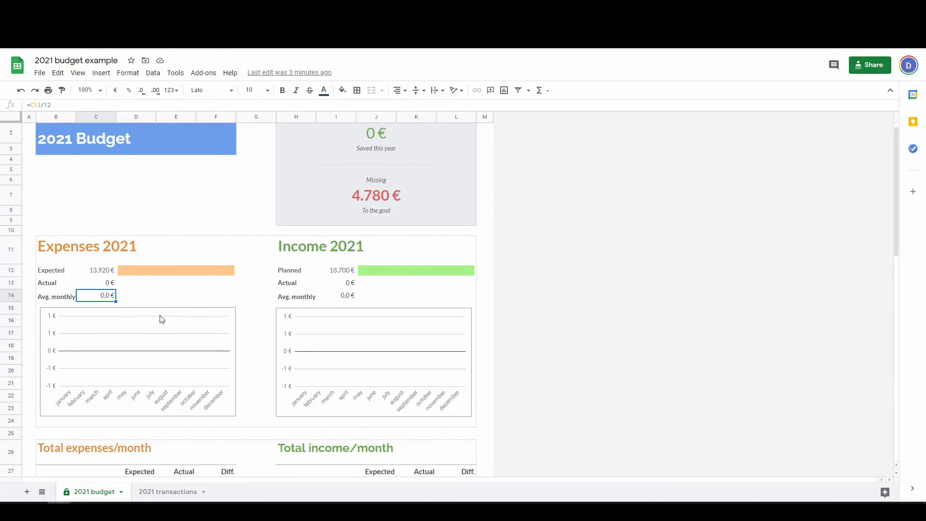
scroll(162, 321, "down", 1)
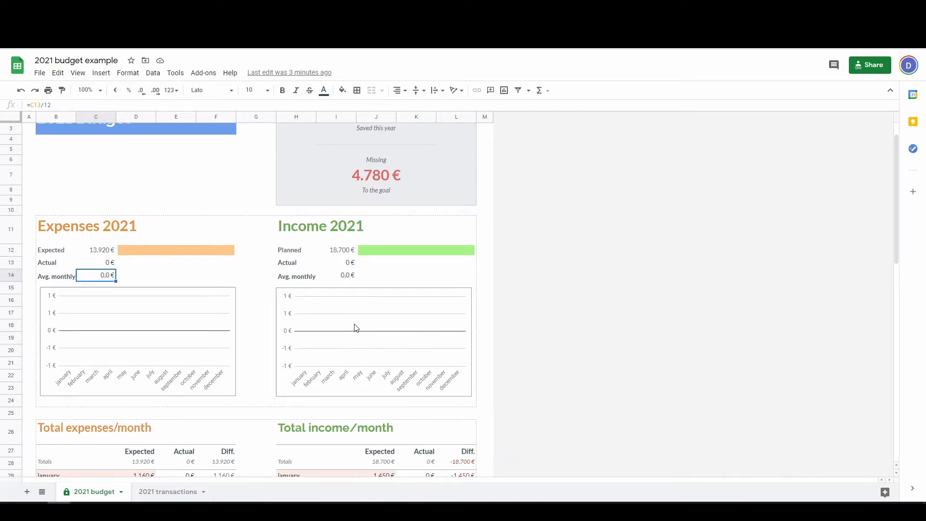
scroll(83, 372, "down", 3)
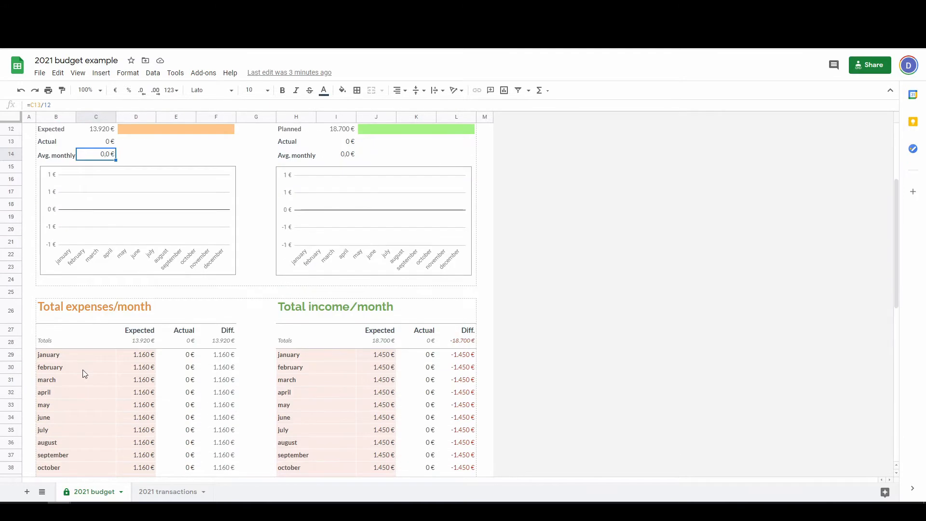
scroll(116, 343, "down", 2)
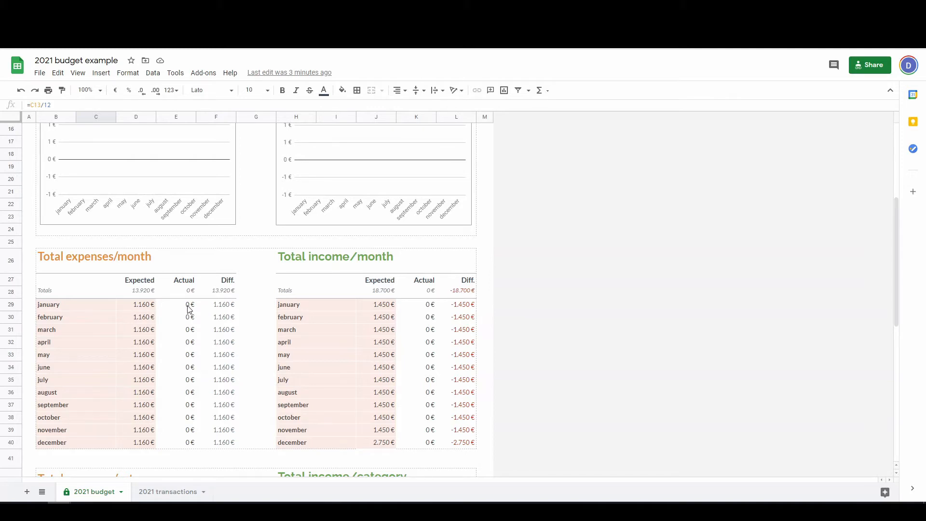
left_click(428, 307)
left_click(208, 316)
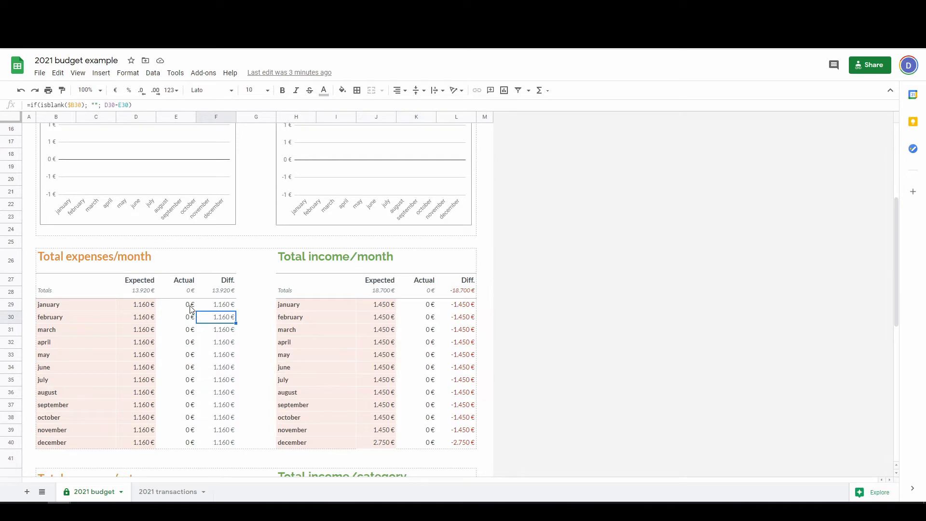
- Try 2000 as January's actual expenses, overriding the edit protection with its warning suppressed for 5 minutes, and undo the entry
left_click(191, 303)
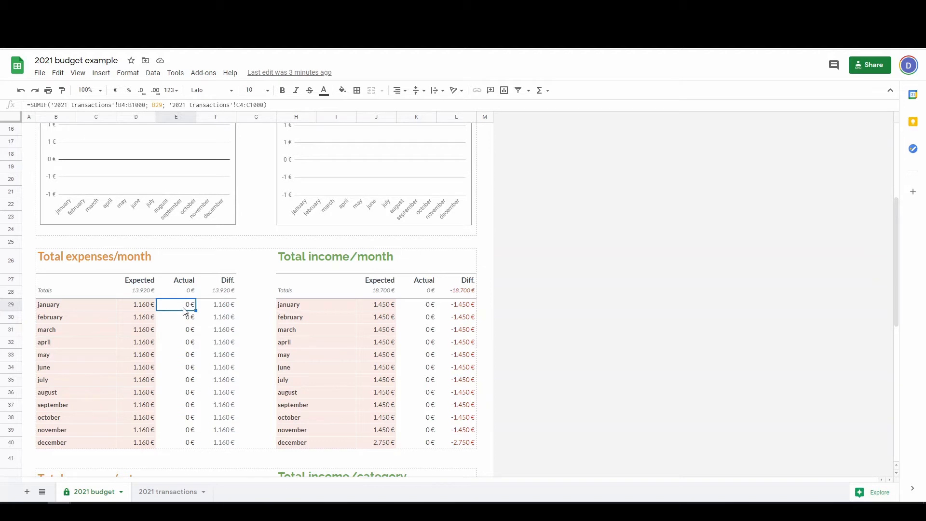
type("2000")
key("Return")
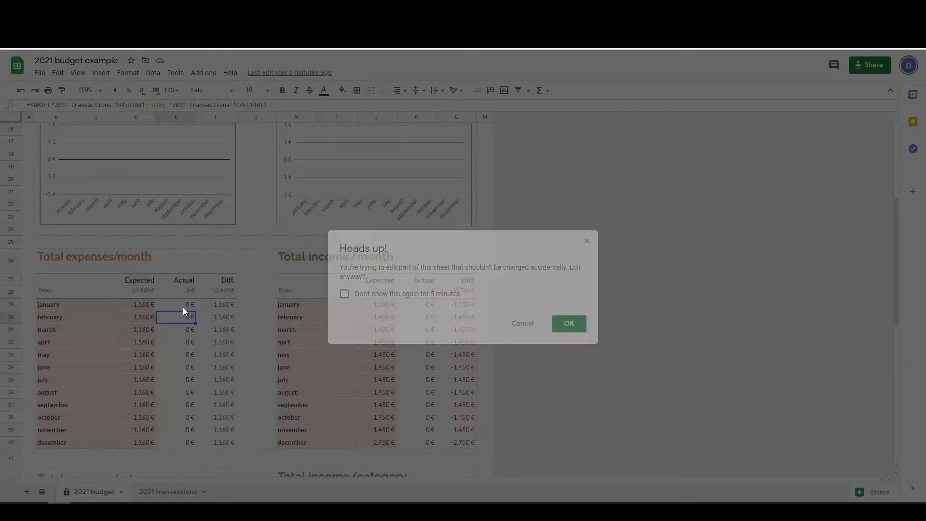
left_click(458, 295)
key("Return")
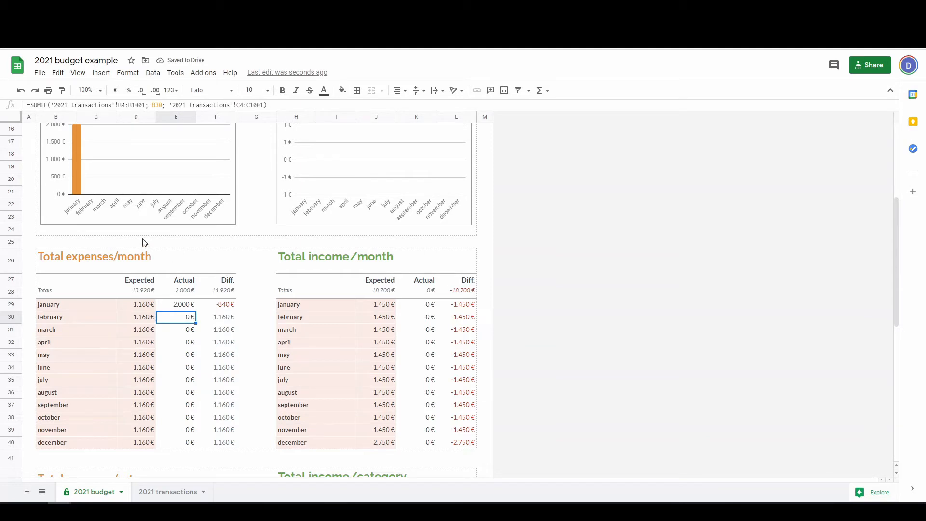
scroll(143, 239, "up", 1)
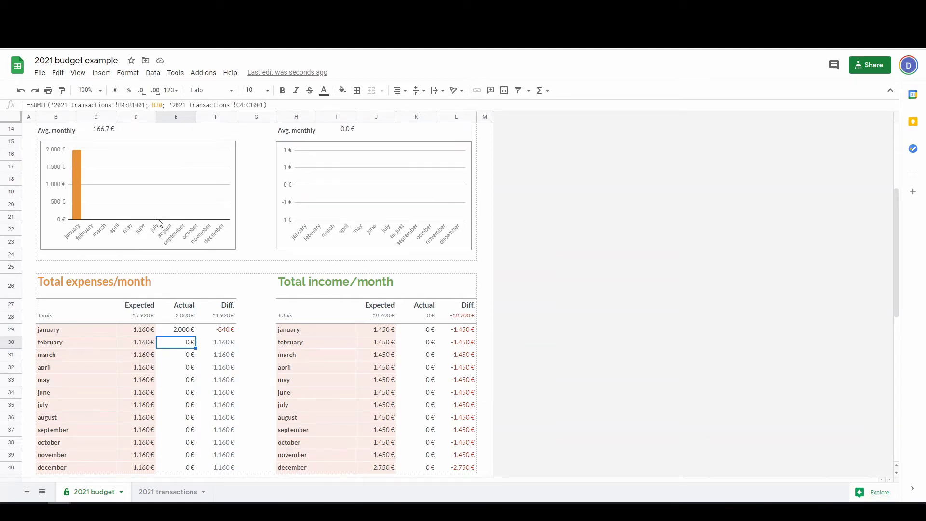
key("ctrl+z")
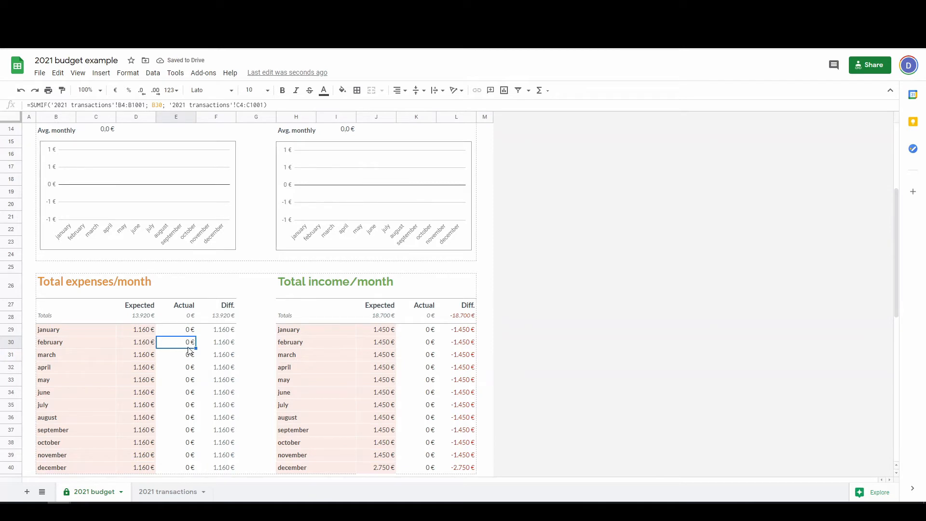
- View the 2021 transactions sheet, and examine the expected amounts per expense and income category on the 2021 budget sheet
left_click(175, 492)
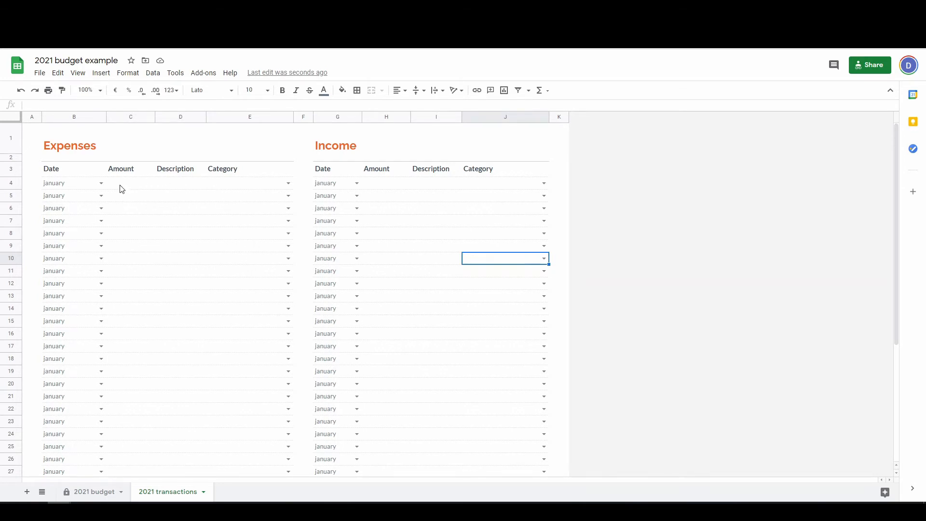
left_click(104, 492)
scroll(166, 328, "down", 3)
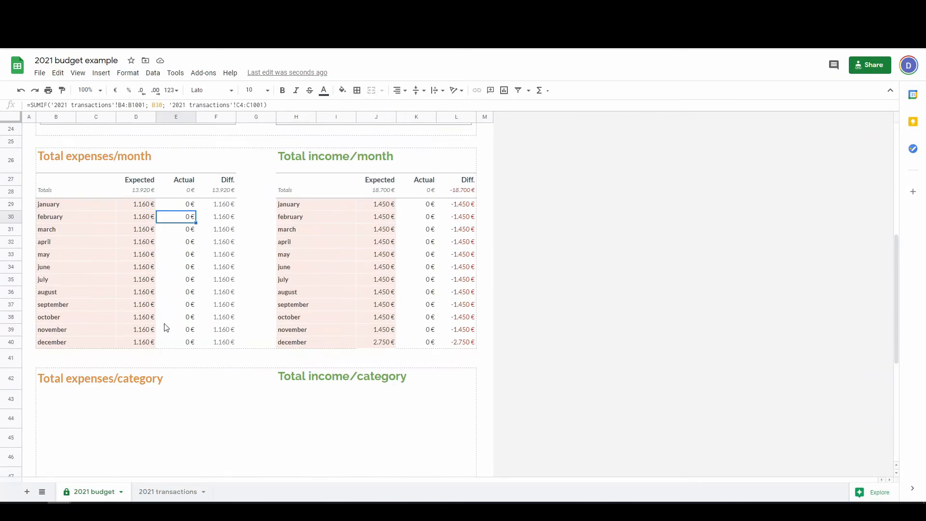
scroll(166, 328, "down", 2)
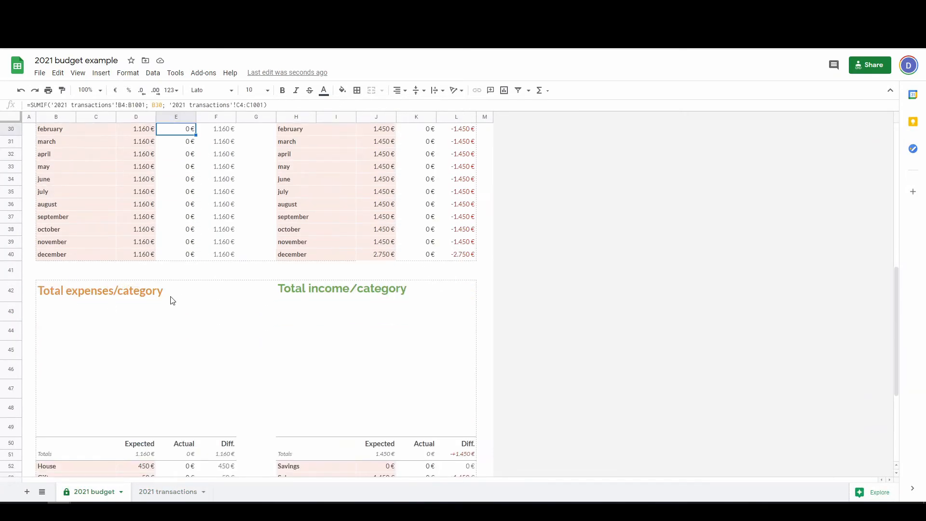
scroll(174, 306, "down", 1)
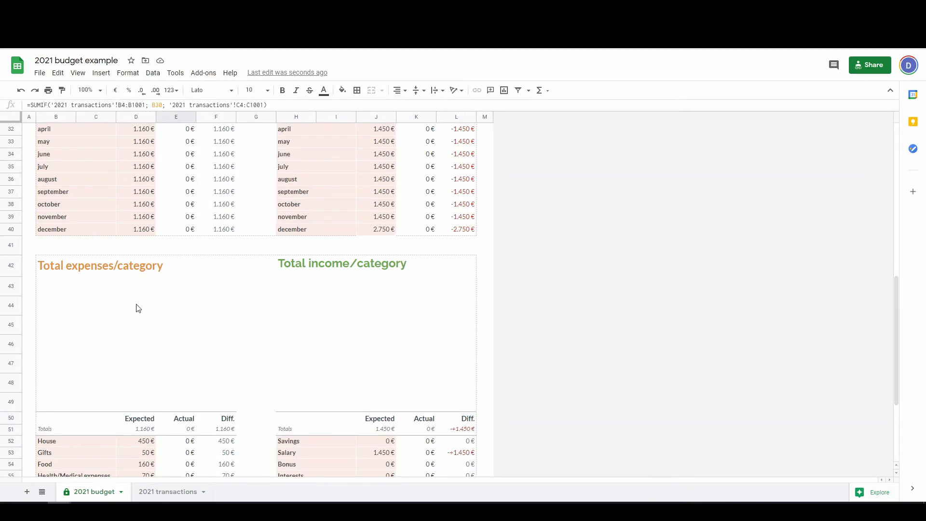
scroll(176, 308, "down", 3)
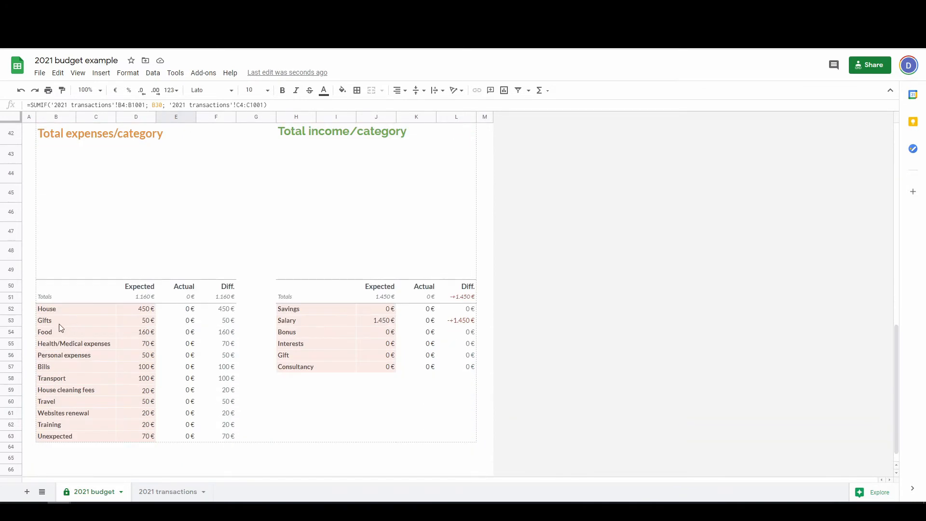
left_click(149, 311)
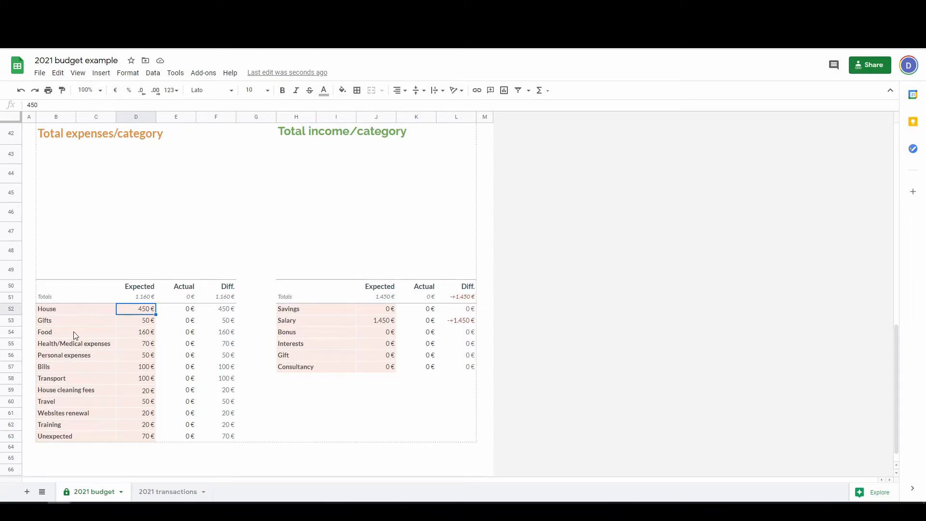
left_click(147, 322)
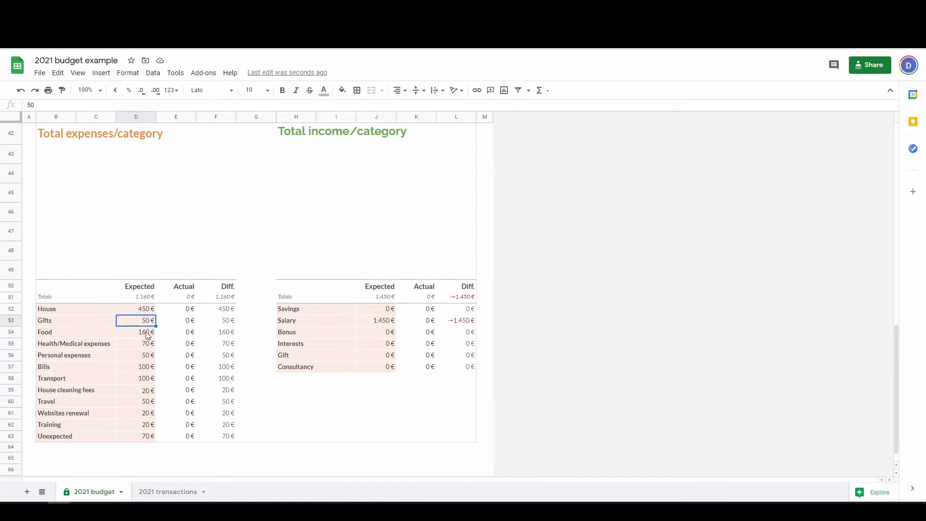
left_click(146, 334)
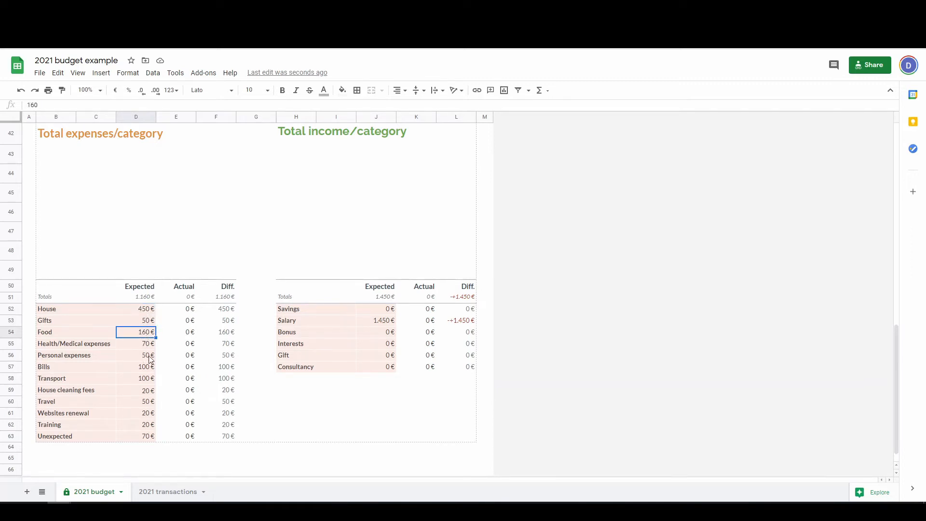
left_click(376, 310)
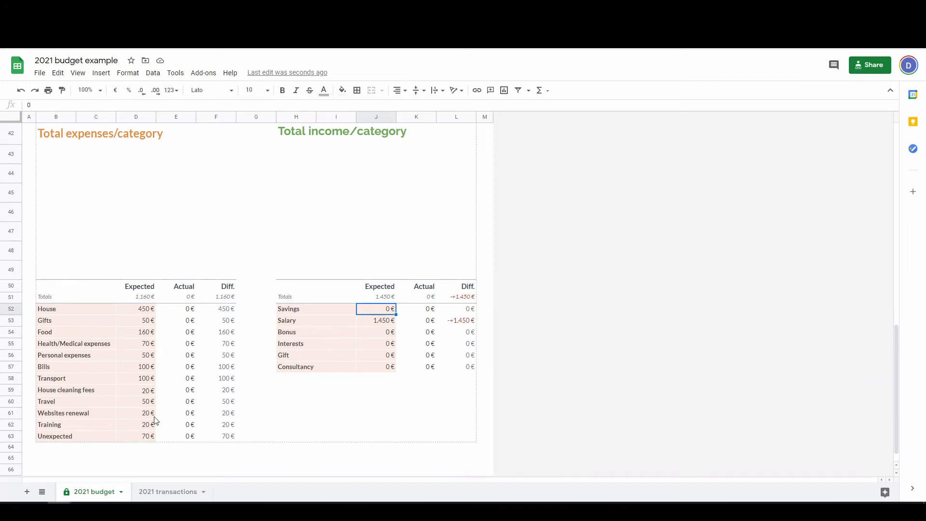
- On the 2021 transactions sheet, enter an amount of 30 for the first January expense
scroll(186, 413, "up", 15)
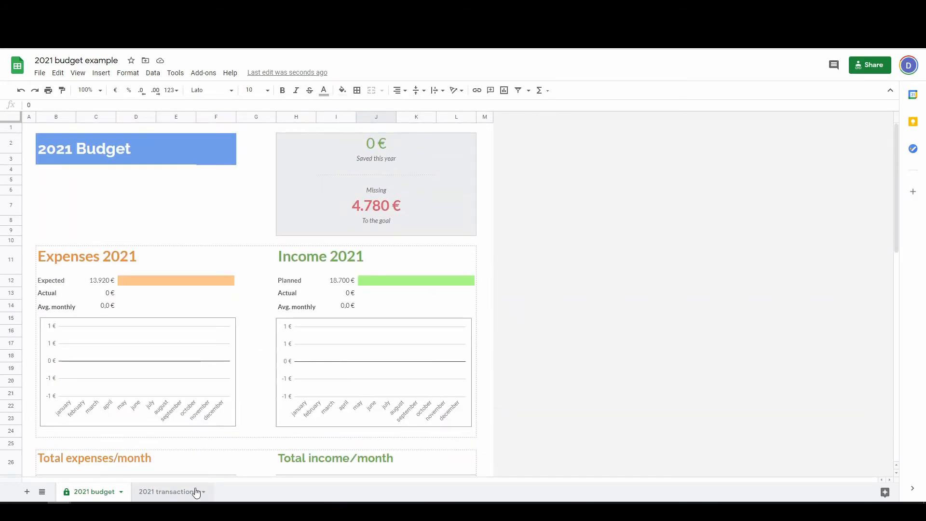
left_click(181, 494)
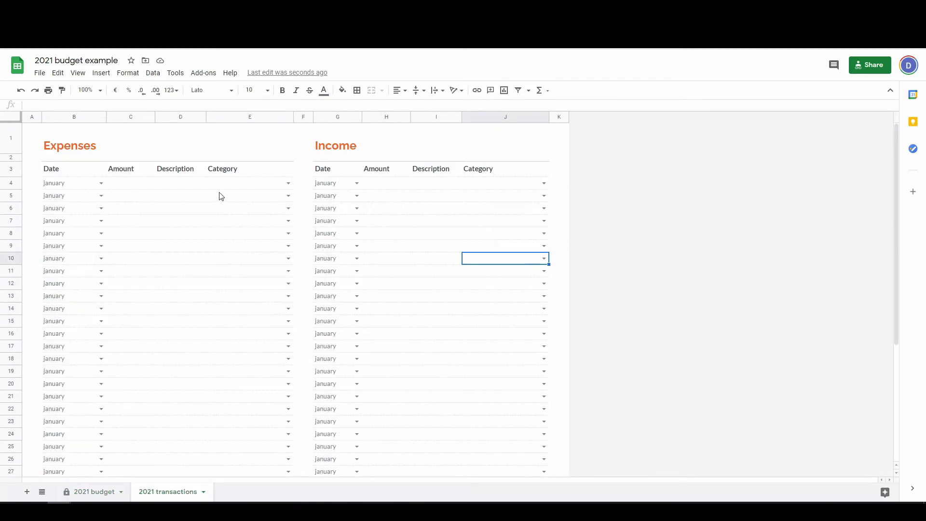
left_click(101, 183)
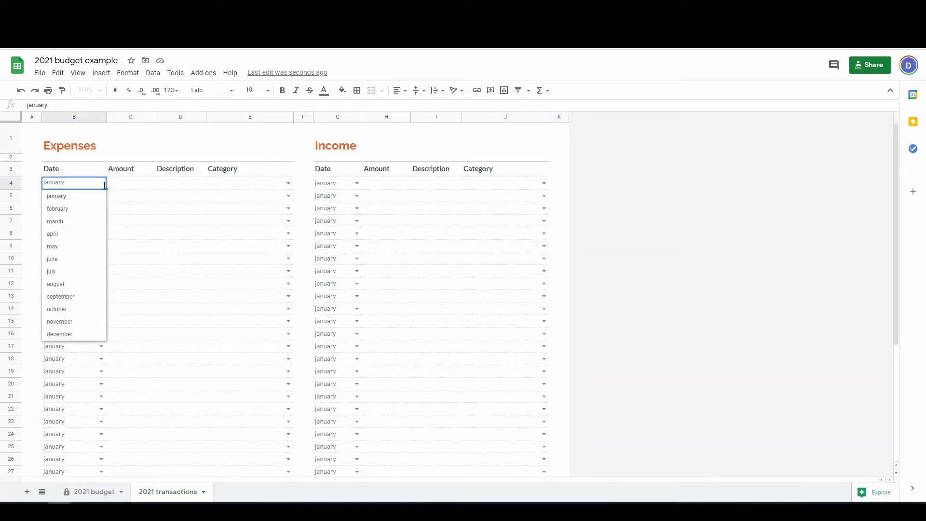
left_click(130, 188)
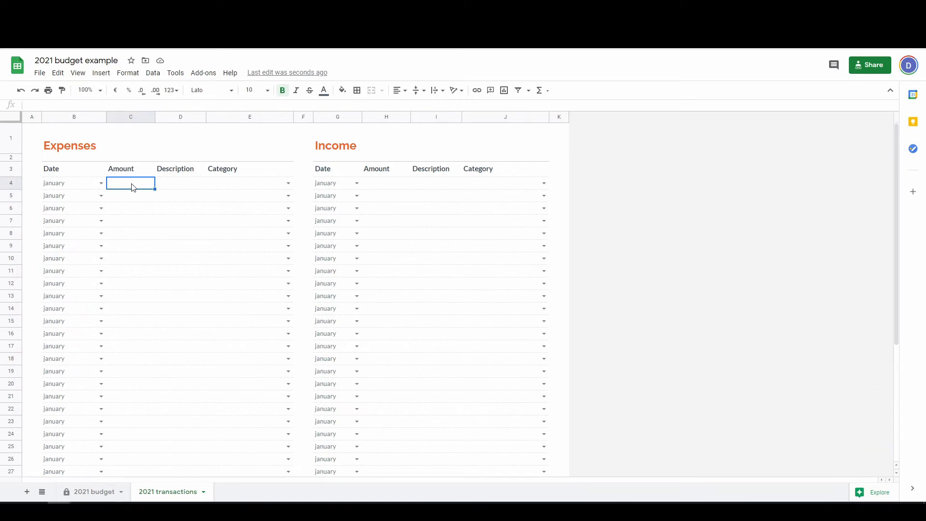
type("30")
left_click(153, 216)
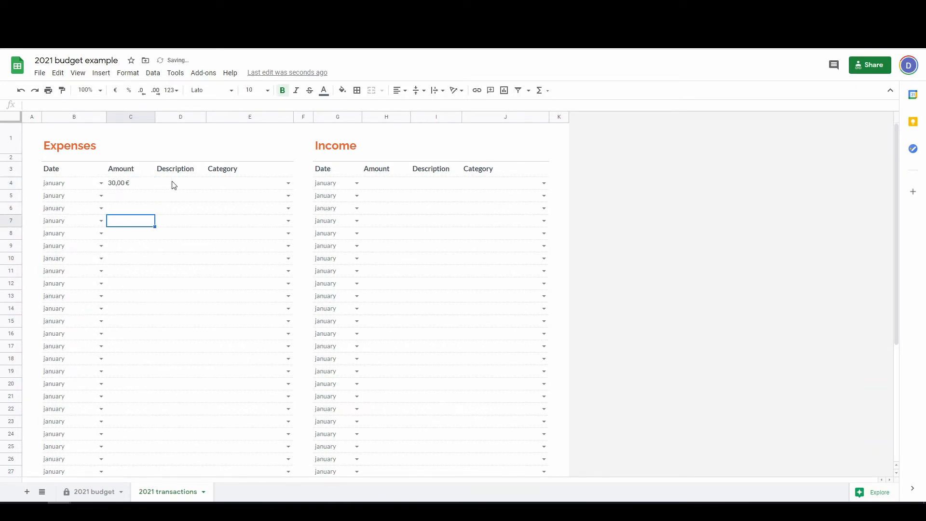
- Describe the first January expense as "beverage" and assign it to the Food category
left_click(176, 187)
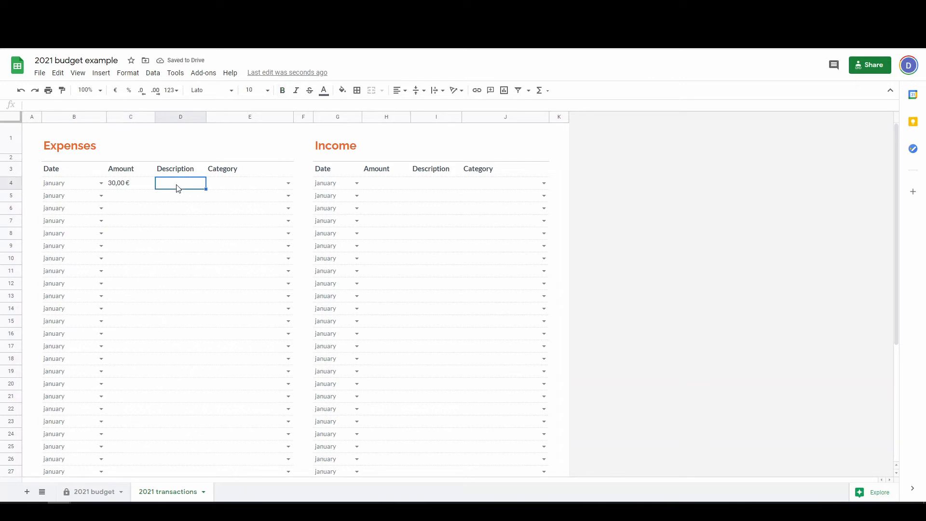
type("V")
type("everage")
key("Return")
left_click(287, 183)
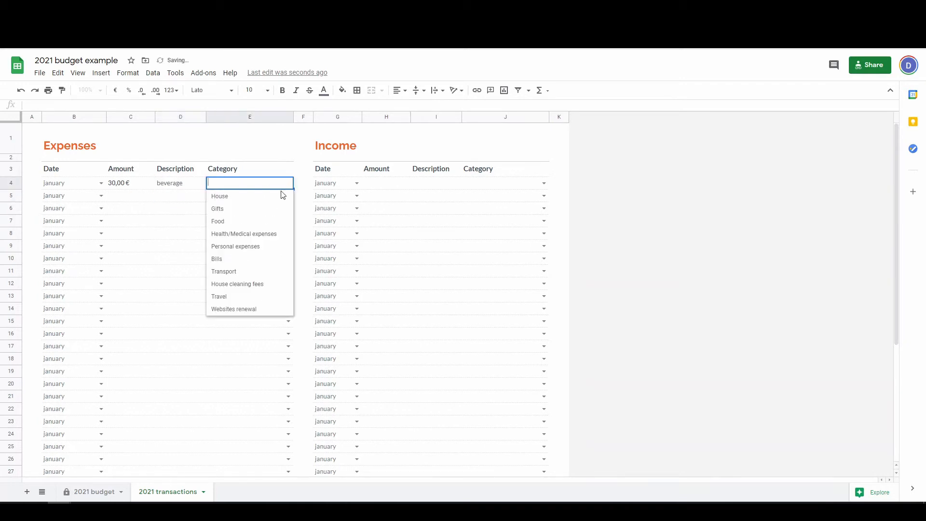
left_click(229, 222)
left_click(151, 223)
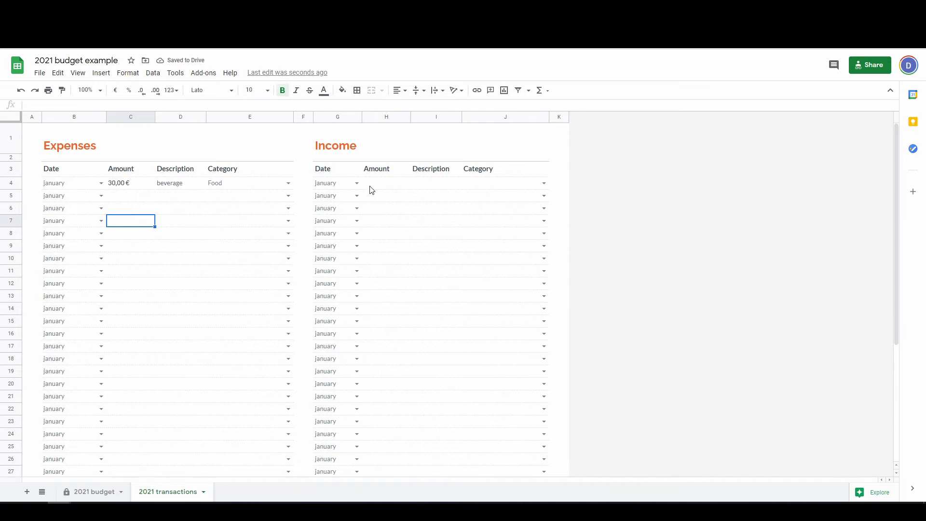
- Check the yearly actual expenses, their progress bar formula, and the monthly expenses chart and table on the 2021 budget sheet
left_click(99, 497)
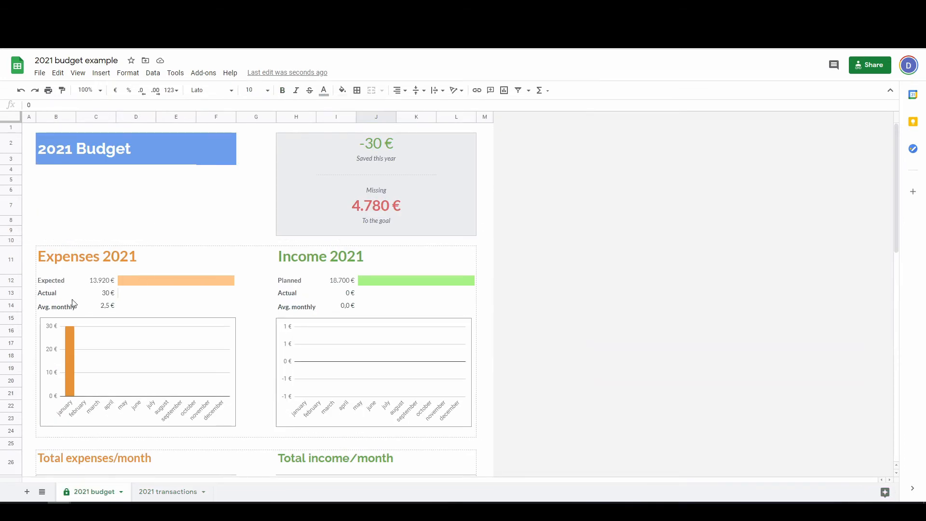
left_click(112, 294)
left_click(127, 294)
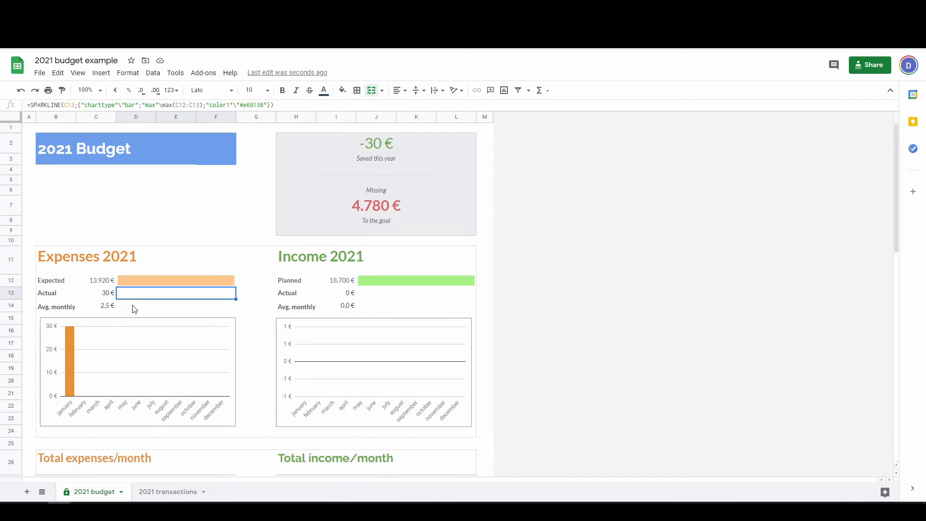
scroll(135, 307, "down", 1)
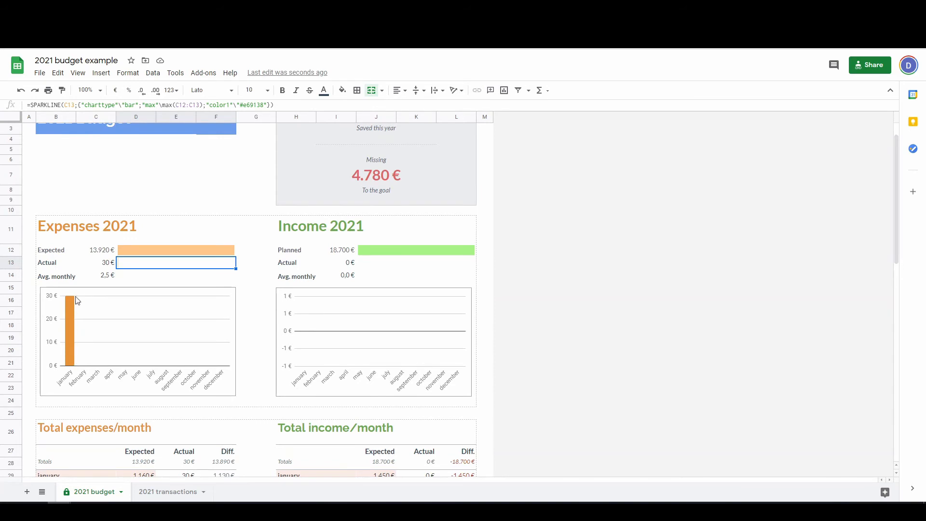
scroll(116, 330, "down", 3)
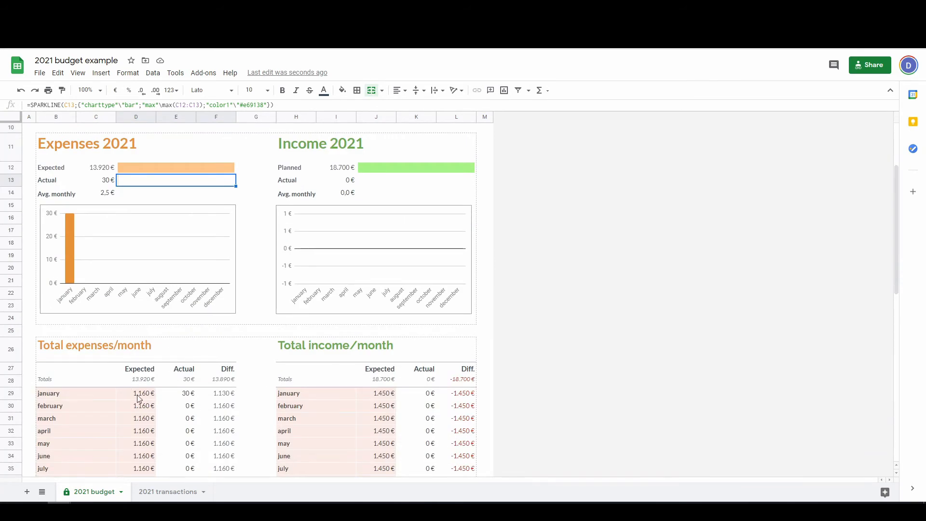
scroll(199, 391, "down", 3)
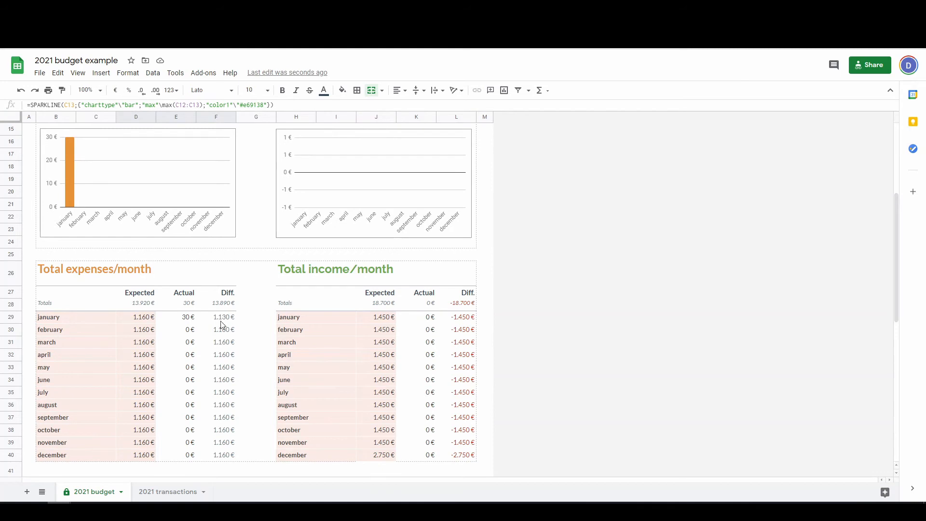
- Examine the expenses per category chart and table, and inspect the formula for Food's actual amount
scroll(189, 325, "down", 5)
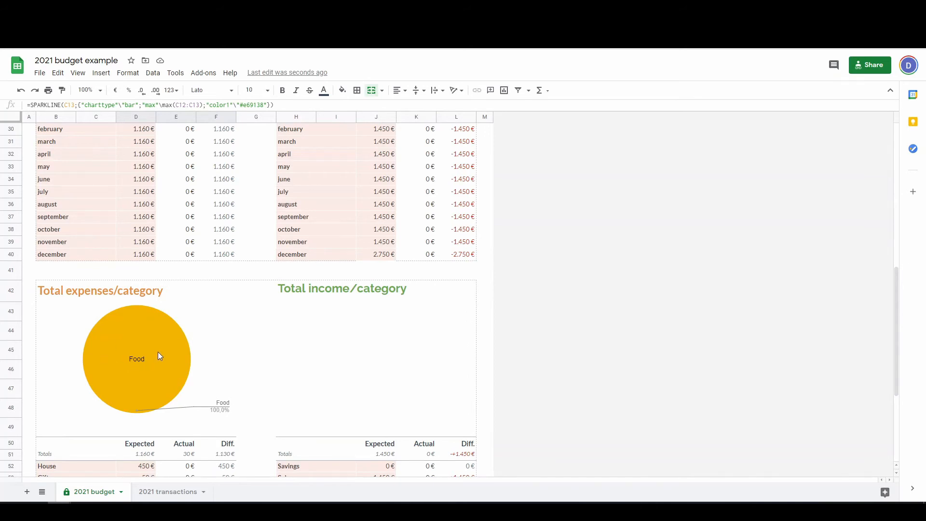
scroll(160, 356, "down", 2)
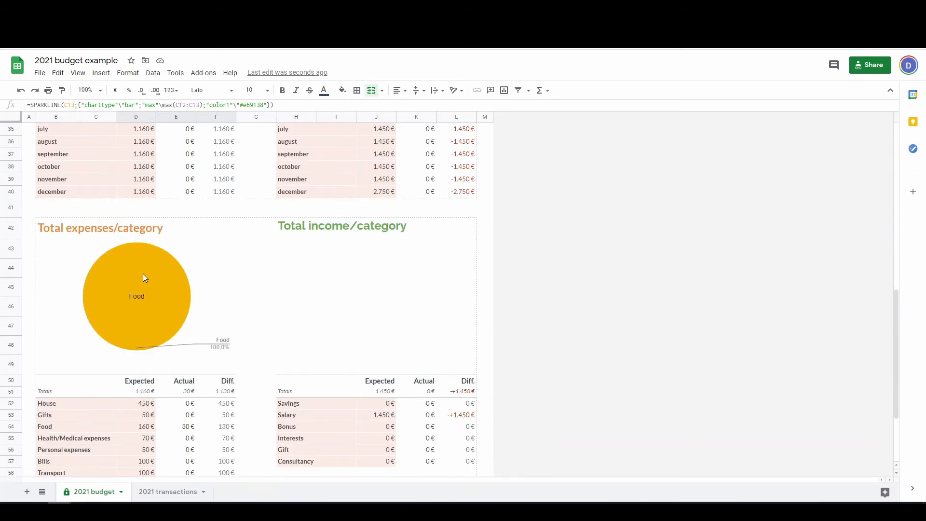
scroll(168, 320, "down", 2)
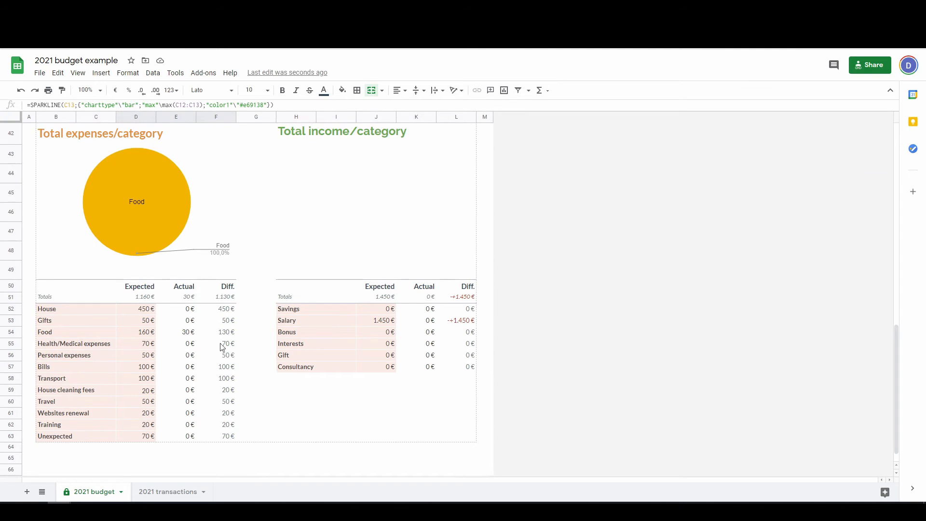
left_click(187, 331)
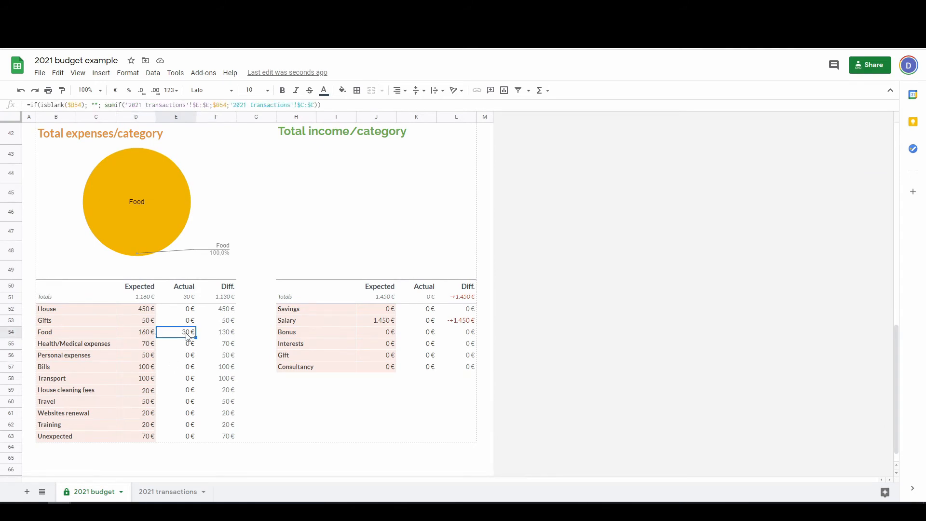
- Record a January income of 500 on the 2021 transactions sheet, with description "bonus" and category Bonus
scroll(187, 338, "up", 3)
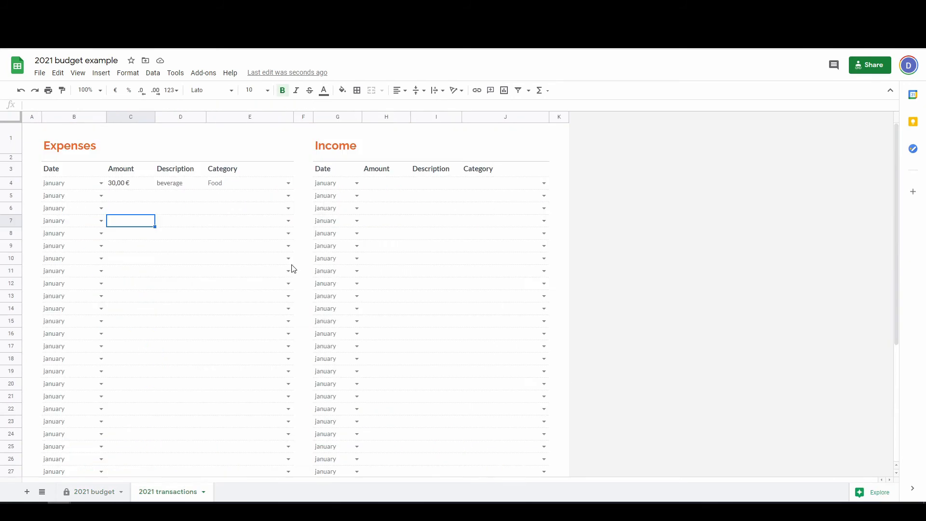
left_click(381, 187)
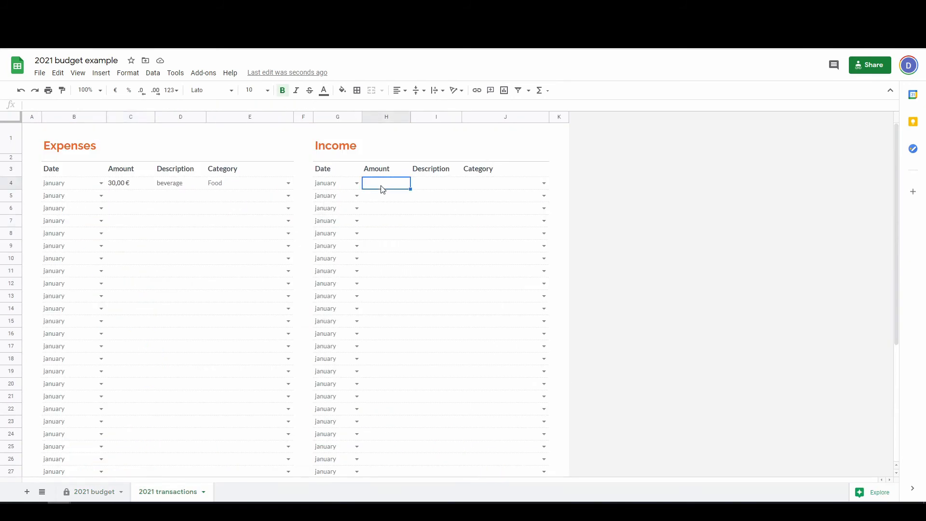
type("500")
left_click(432, 188)
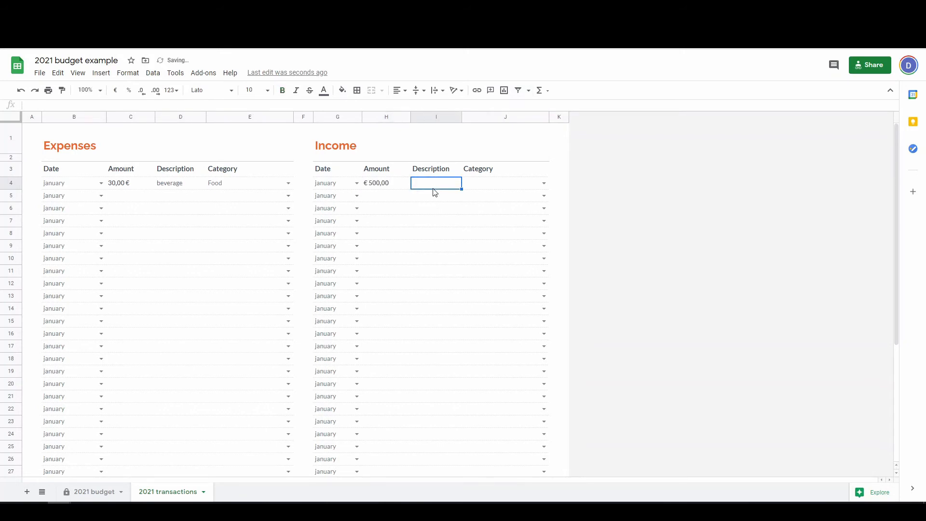
type("bonus")
left_click(465, 222)
left_click(544, 183)
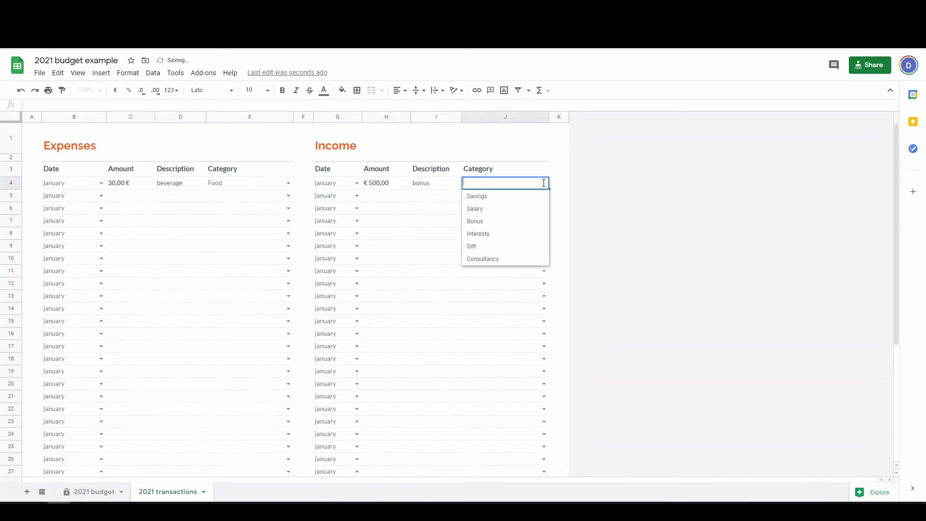
left_click(496, 222)
left_click(449, 234)
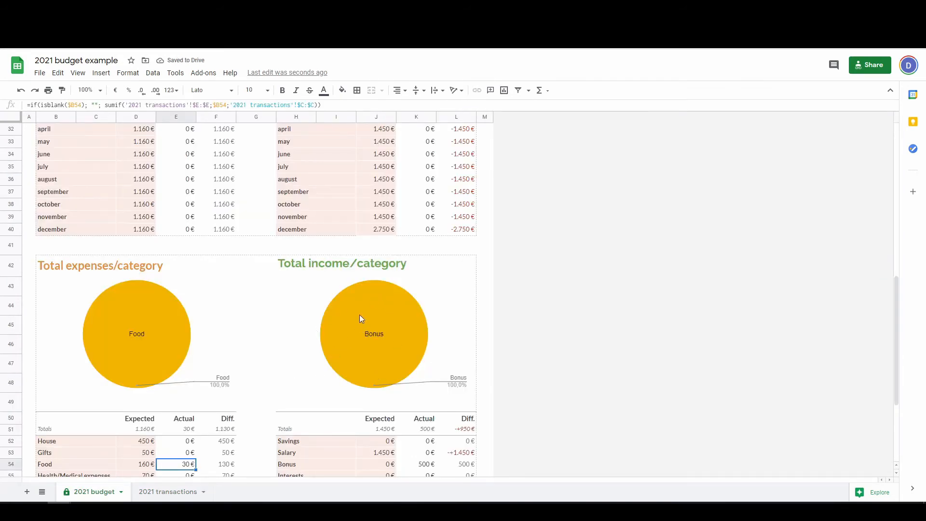
- On the 2021 budget sheet, inspect the formulas for the amount saved this year, actual income, and the amount missing to the goal
scroll(312, 383, "up", 15)
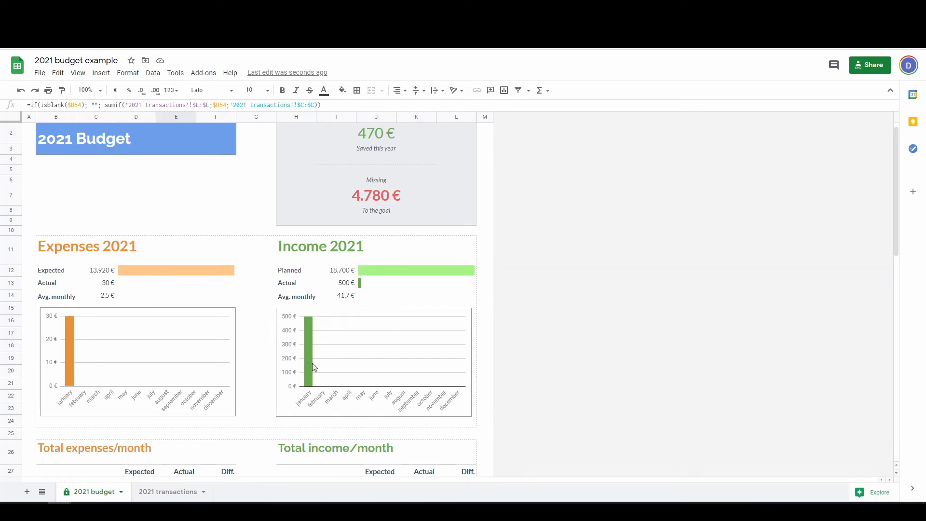
scroll(326, 354, "up", 1)
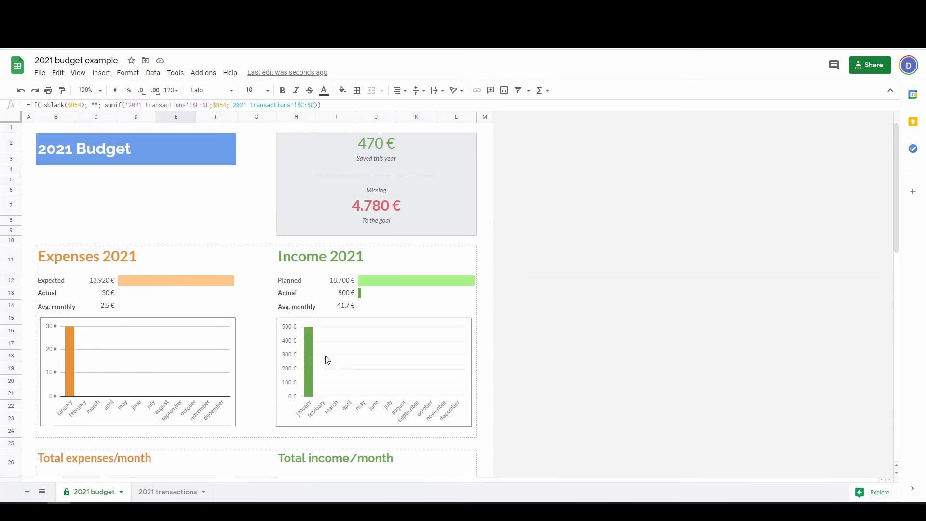
left_click(375, 147)
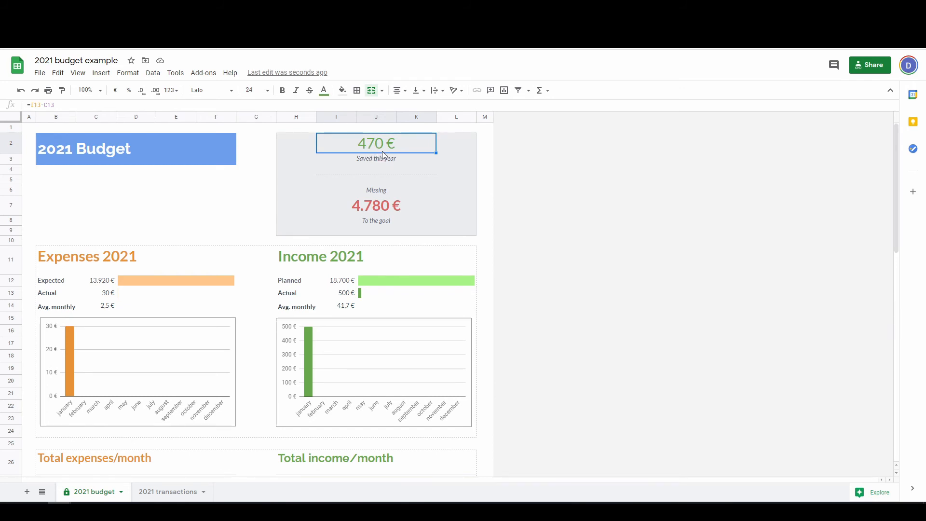
left_click(350, 295)
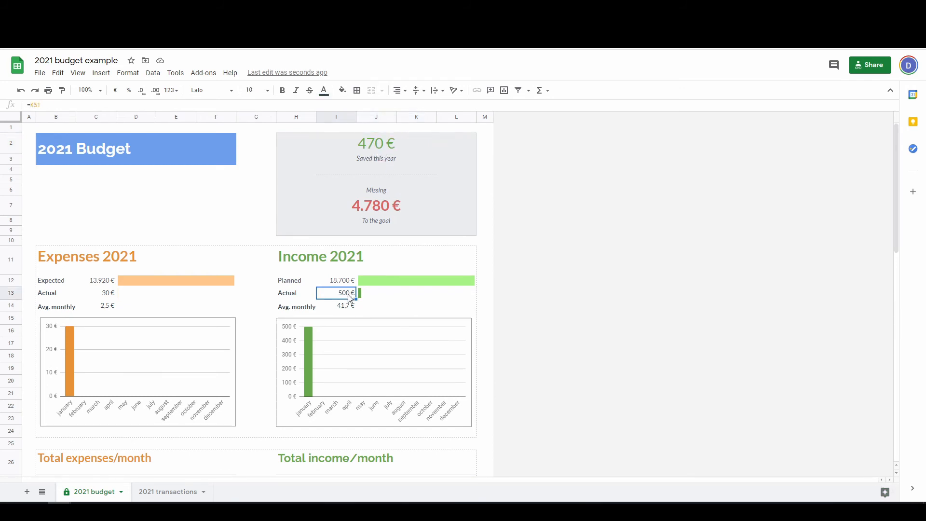
left_click(375, 145)
left_click(375, 208)
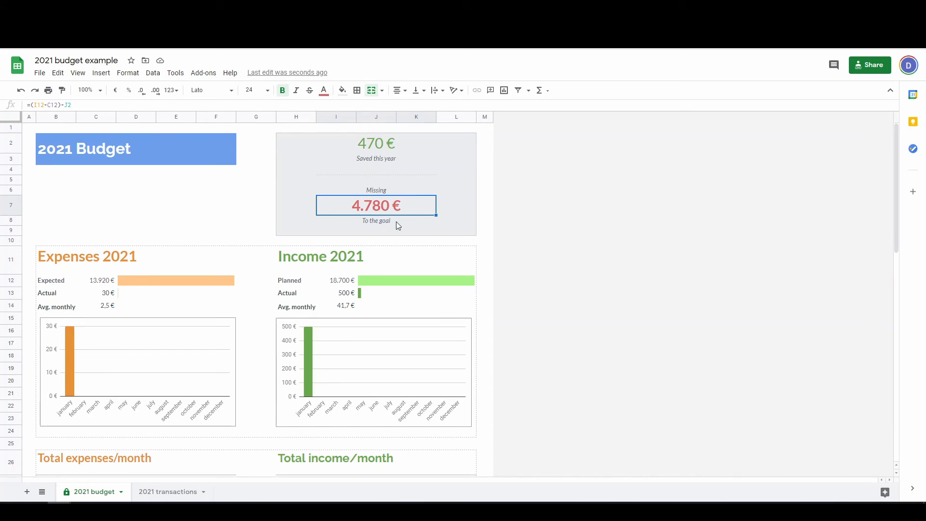
scroll(398, 226, "down", 12)
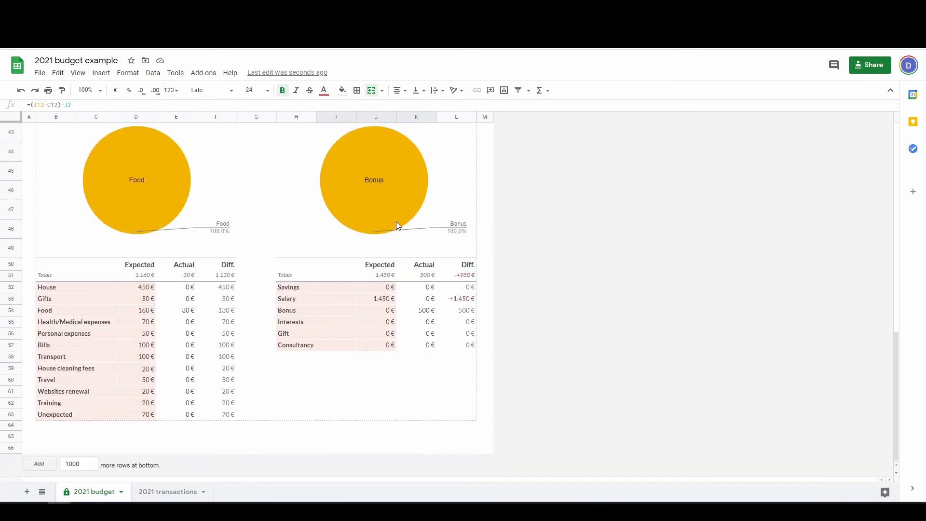
scroll(399, 244, "up", 12)
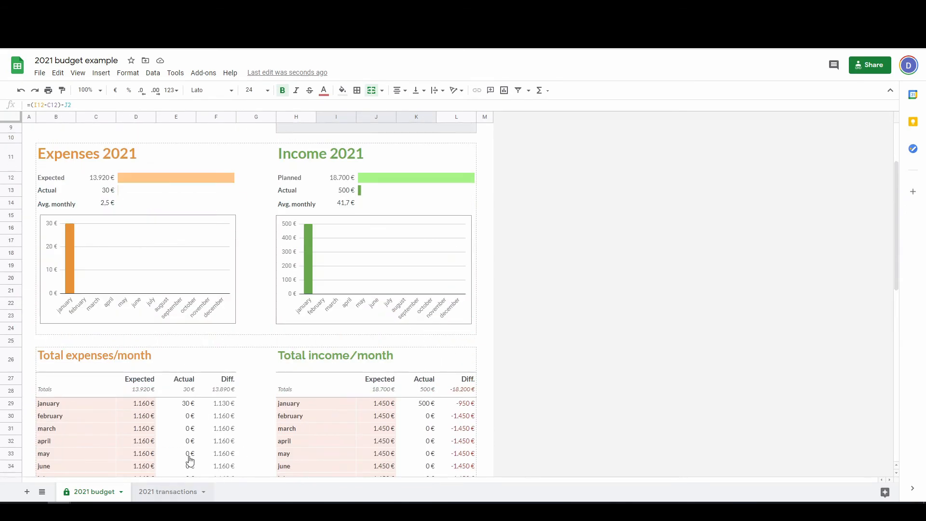
- Record a February expense of 100 on the 2021 transactions sheet, with description "expenses" and category House
key("ctrl+shift+Page_Down")
left_click(127, 197)
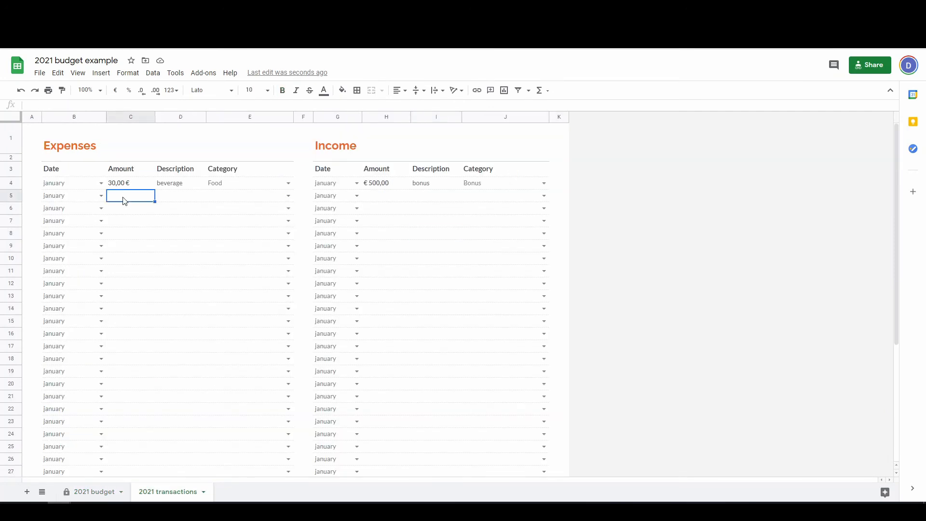
left_click(101, 196)
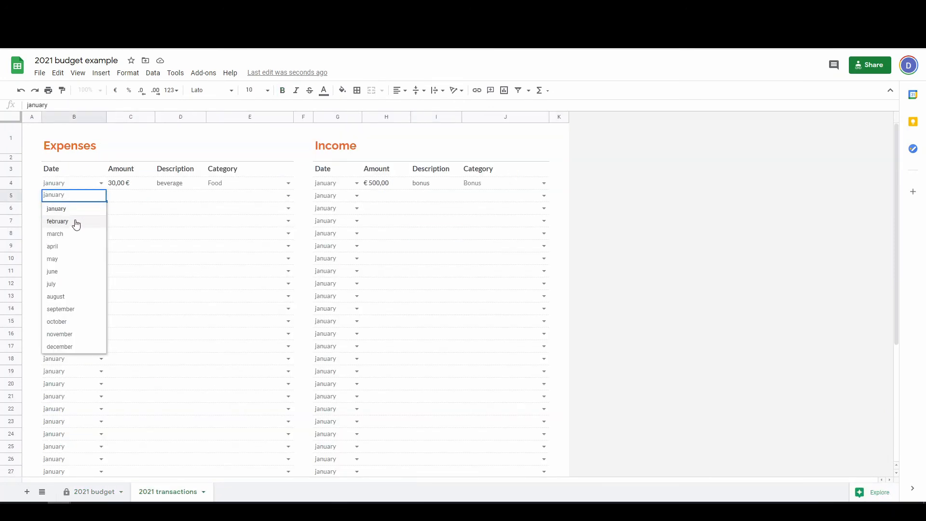
key("Tab")
type("1")
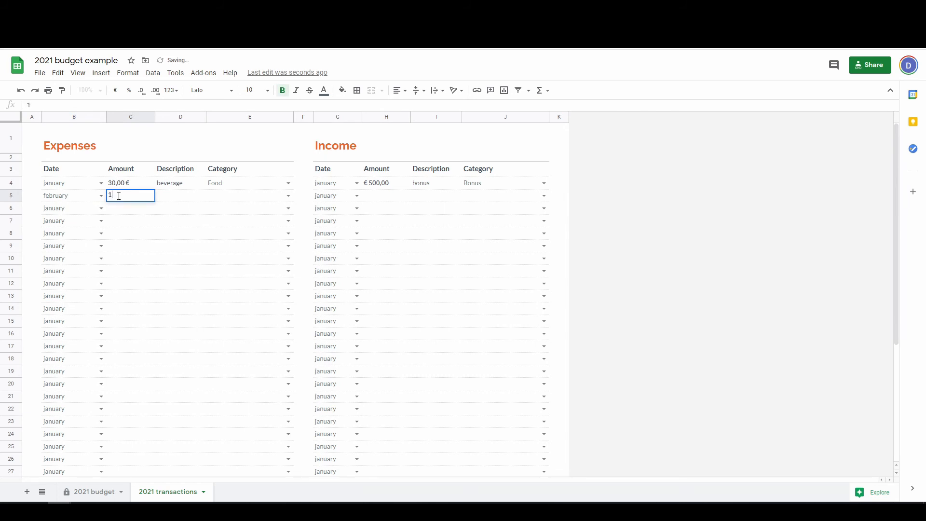
type("00")
left_click(179, 200)
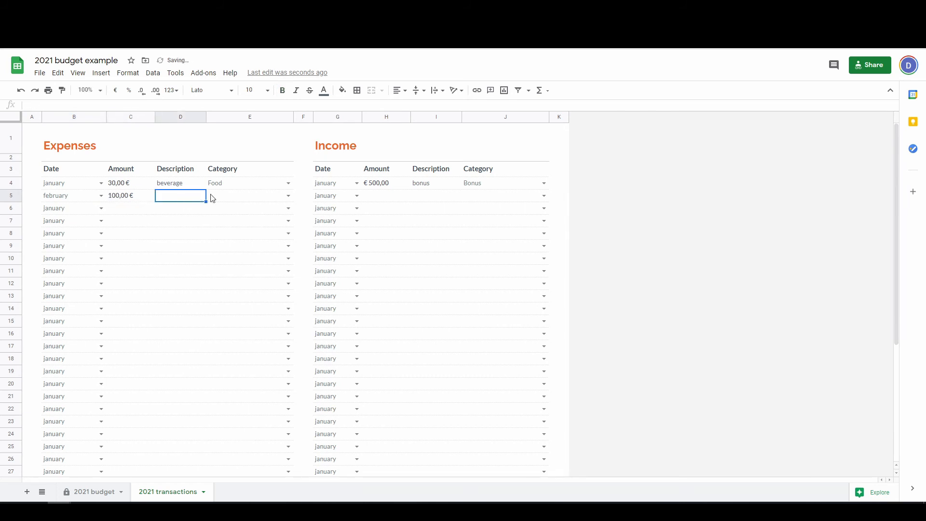
left_click(287, 196)
left_click(256, 212)
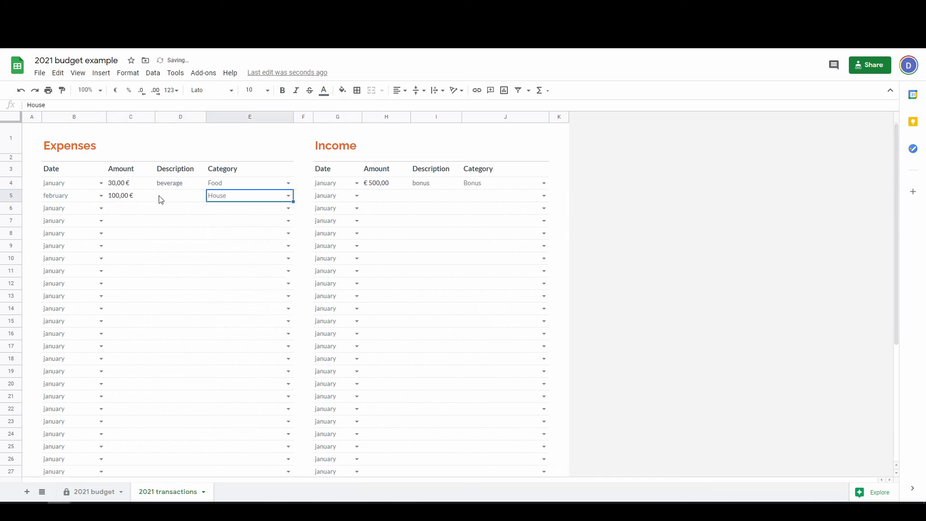
left_click(165, 198)
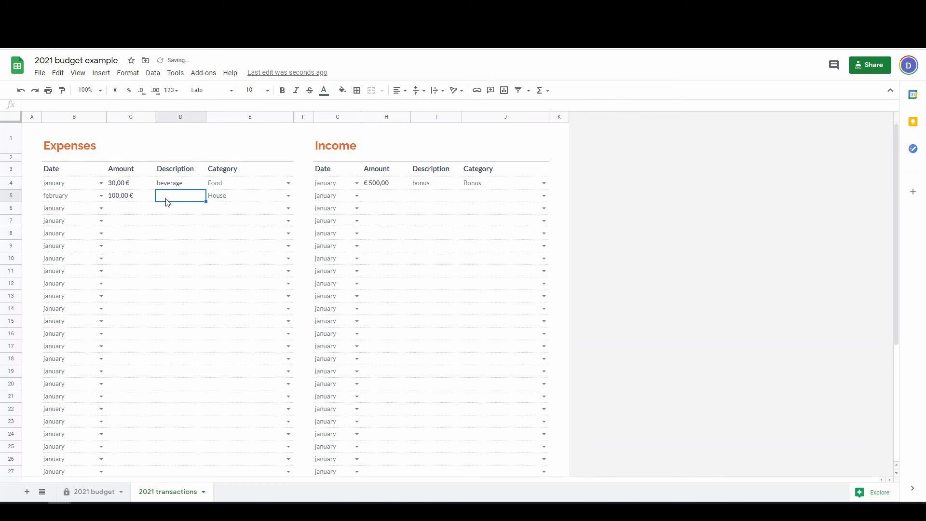
type("epx")
key("BackSpace")
type("expenses")
left_click(419, 200)
- Record a February income of 1500 in the second Income row, with description "salary" and category Salary
left_click(357, 195)
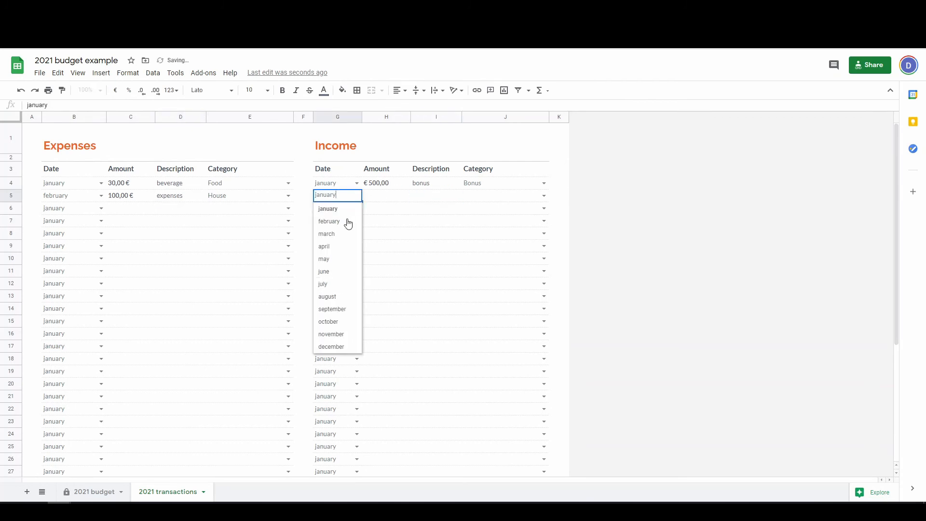
left_click(348, 223)
left_click(381, 198)
type("14")
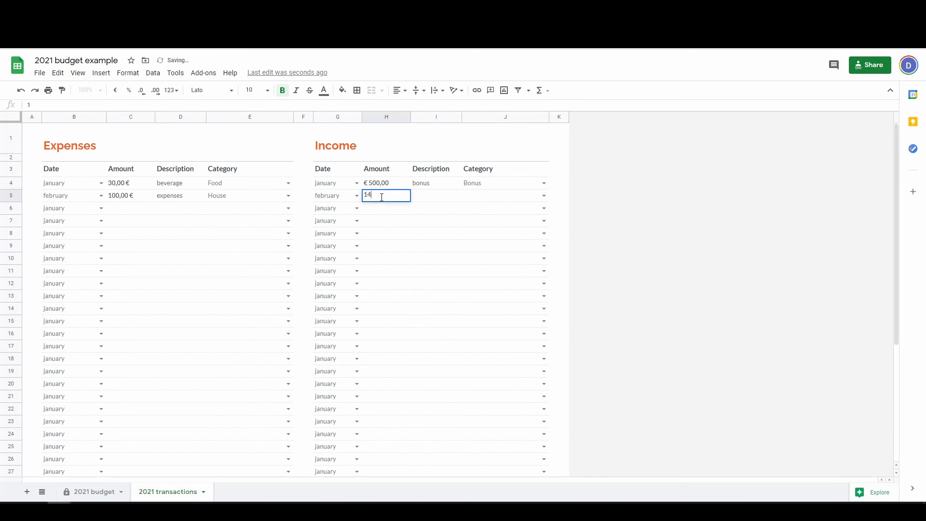
type("00")
left_click(393, 236)
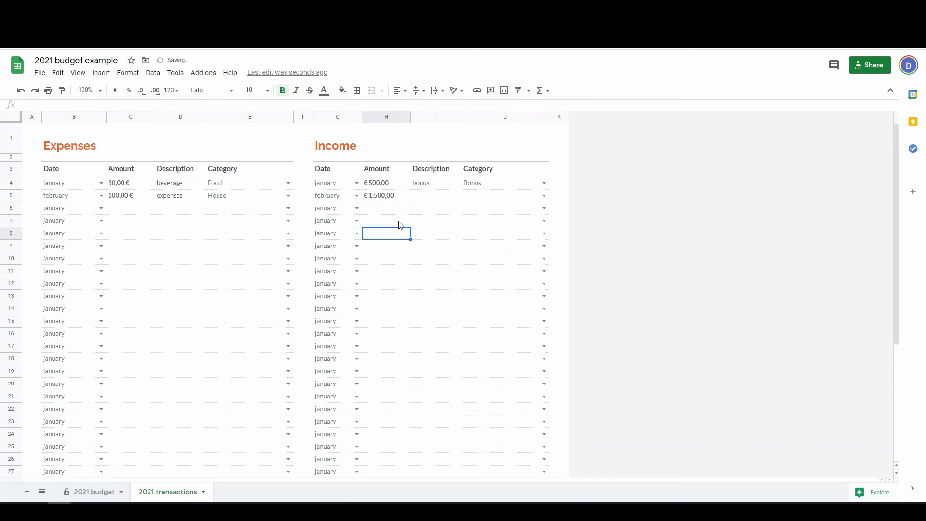
left_click(430, 198)
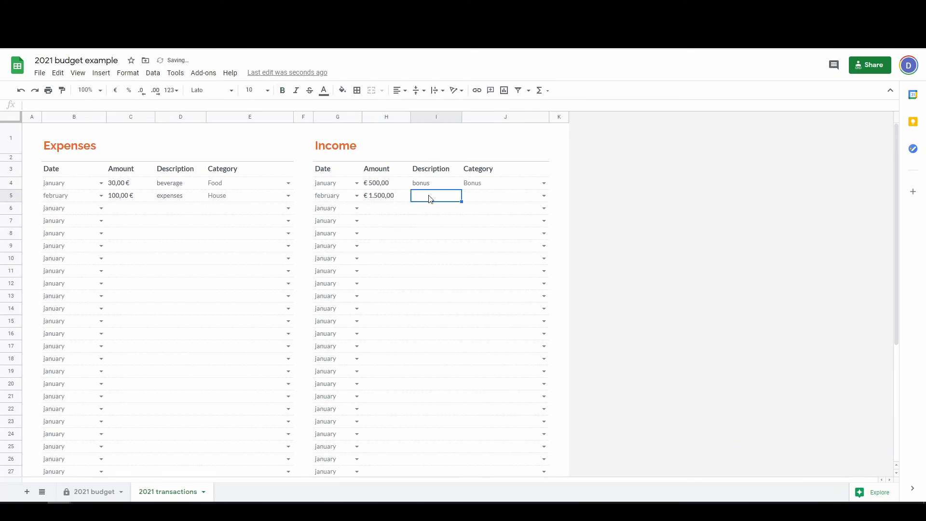
type("salary")
left_click(544, 195)
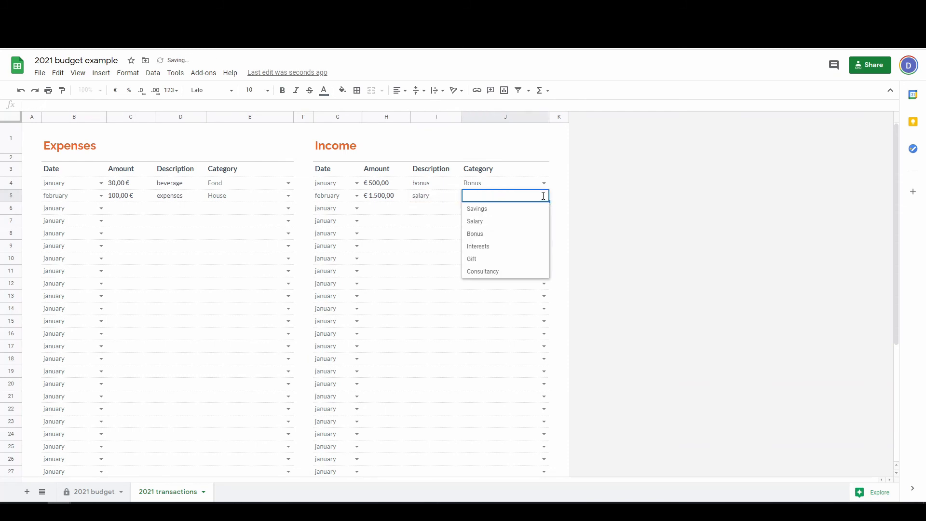
left_click(515, 226)
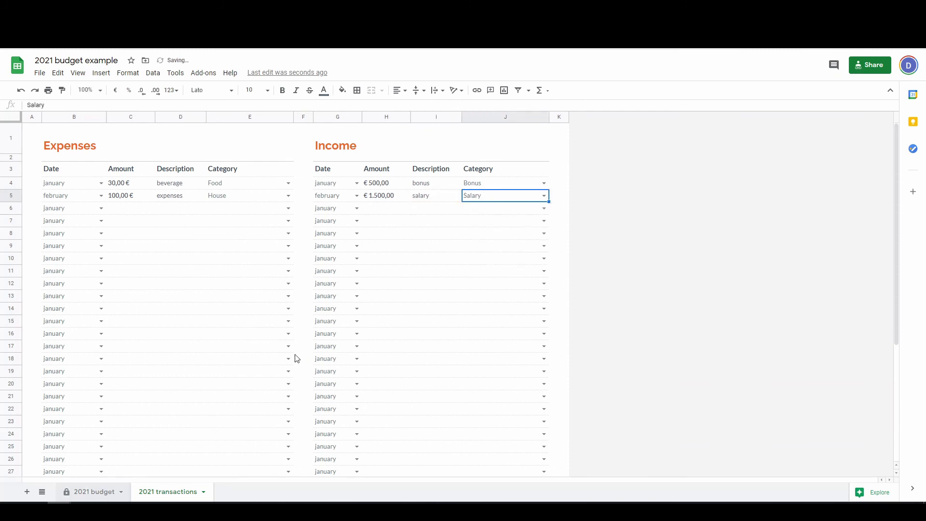
- Examine the monthly and category charts and tables on the 2021 budget sheet, and inspect the formula for the amount saved this year
key("ctrl+shift+Page_Up")
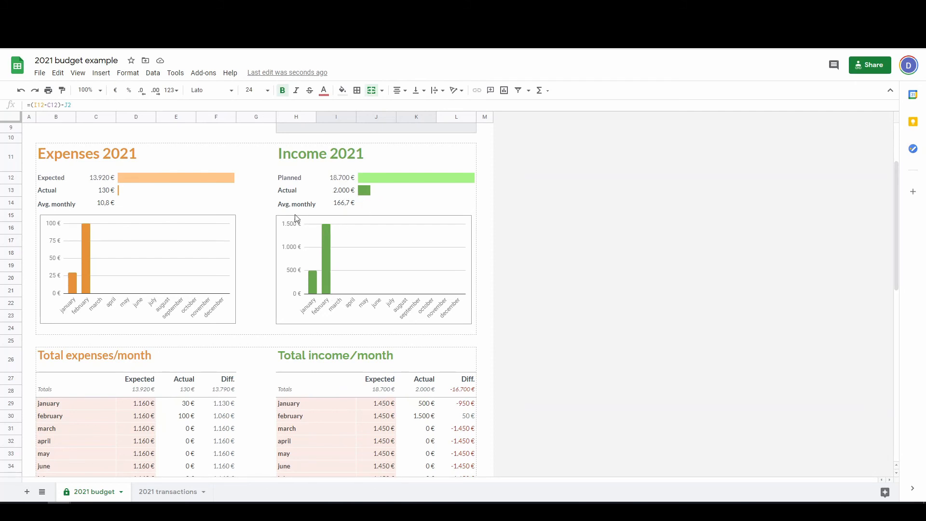
scroll(135, 260, "down", 2)
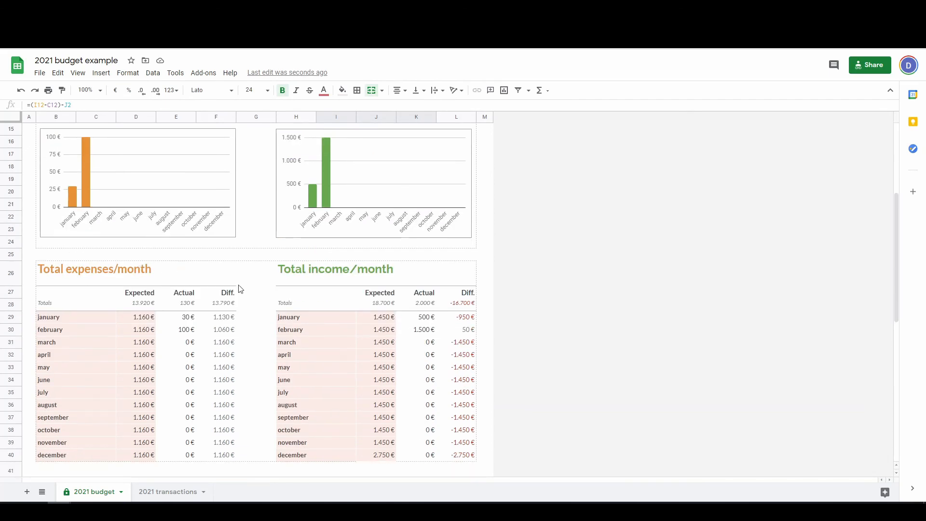
scroll(166, 256, "down", 3)
scroll(169, 259, "down", 2)
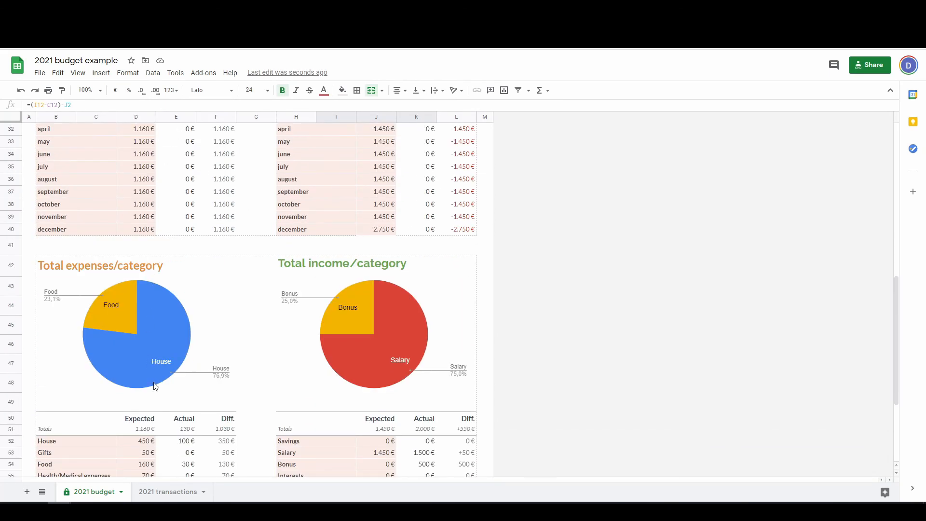
scroll(329, 386, "down", 3)
scroll(328, 386, "up", 1)
scroll(329, 387, "down", 2)
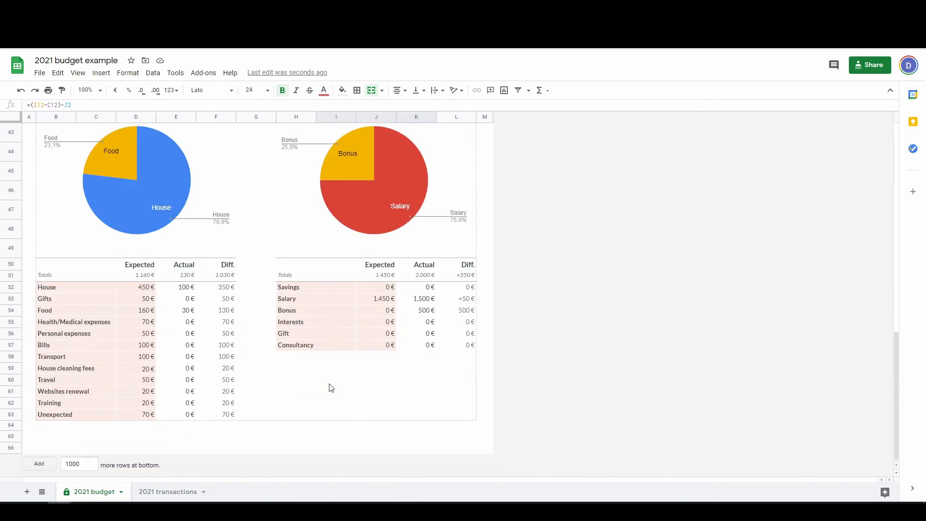
scroll(331, 388, "up", 12)
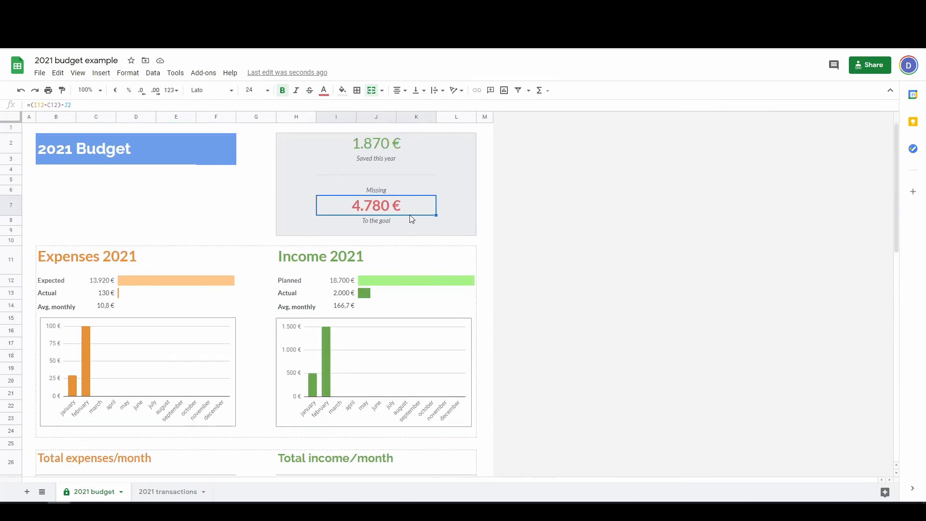
left_click(367, 147)
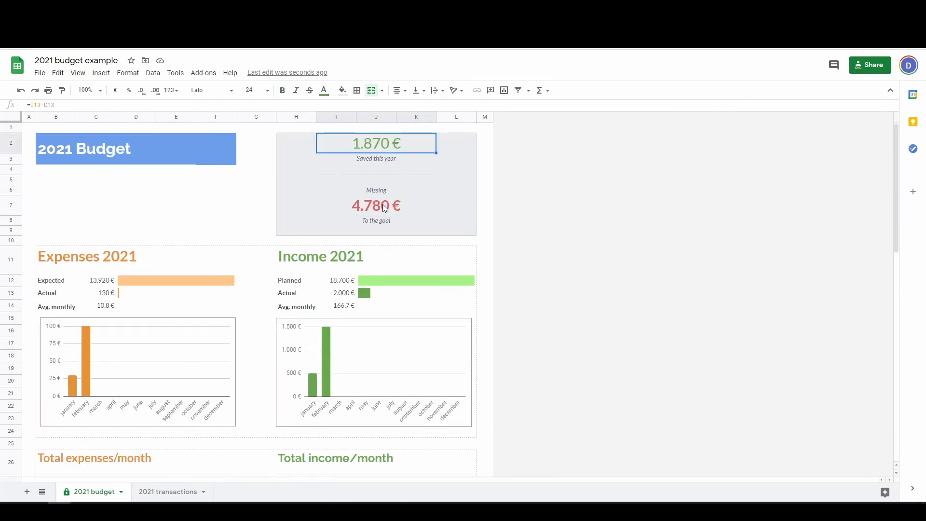
- Review the recorded expense and income rows on the 2021 transactions sheet, including the February expense's category
left_click(177, 491)
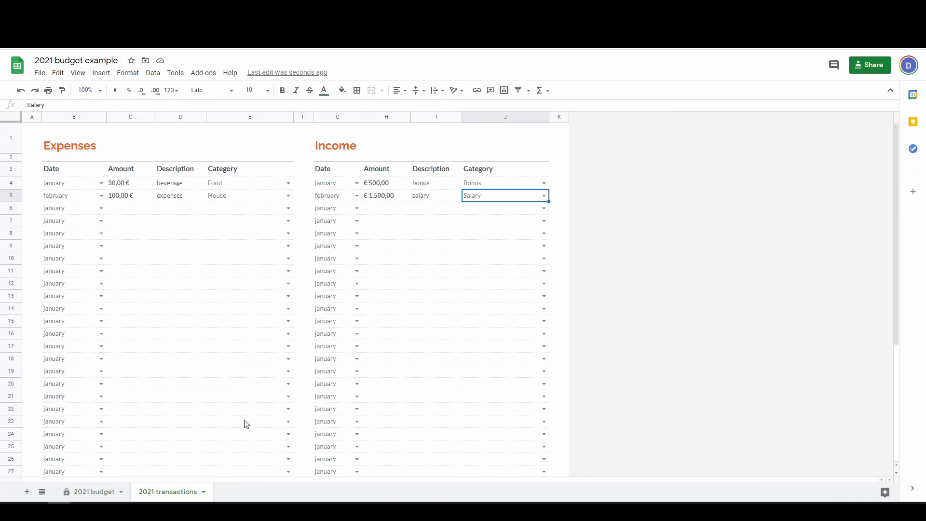
left_click(405, 220)
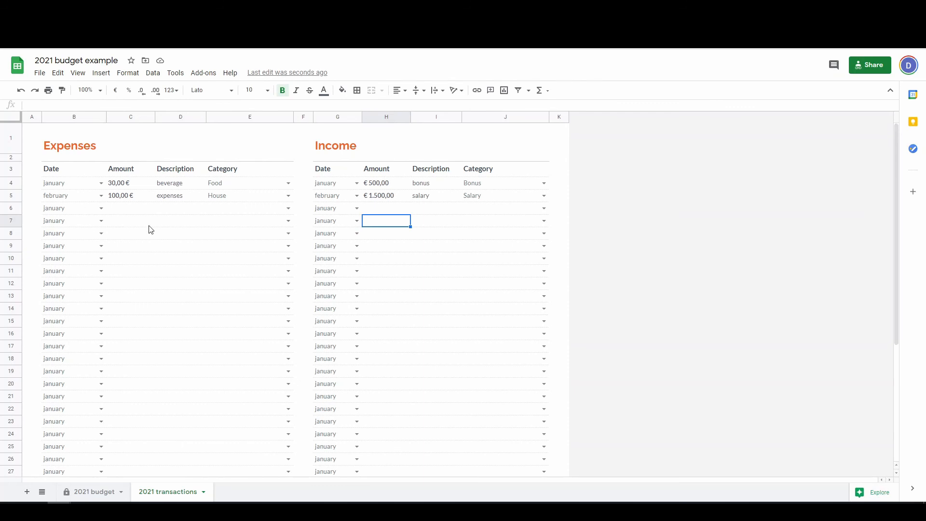
left_click(101, 195)
left_click(237, 224)
left_click(251, 199)
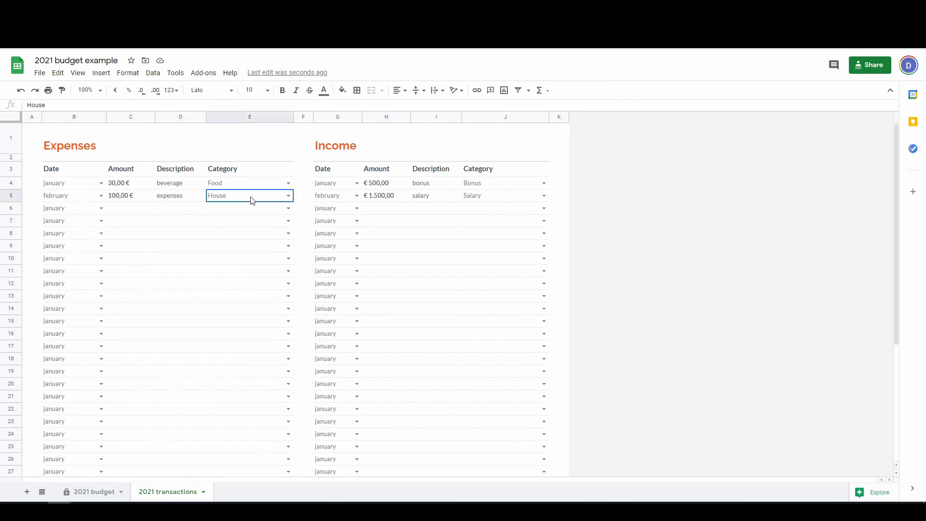
left_click(240, 222)
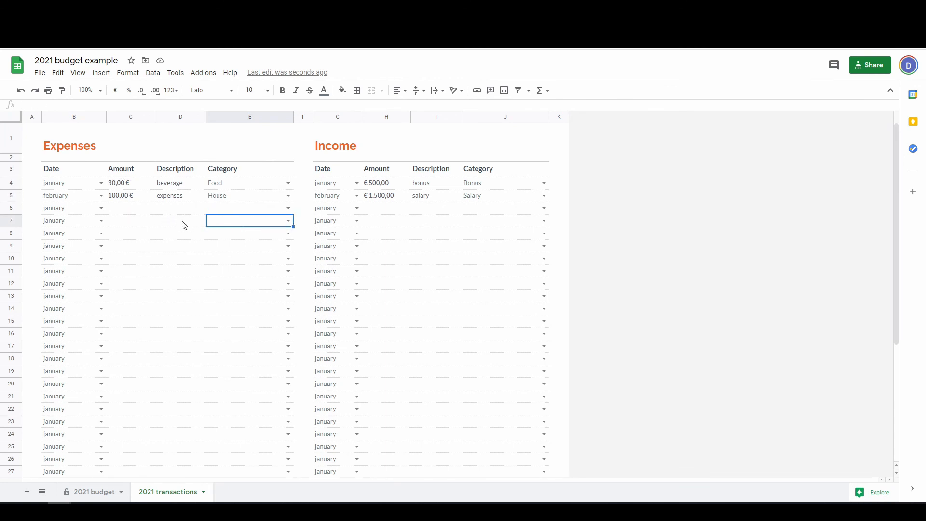
scroll(218, 239, "down", 5)
scroll(219, 240, "up", 5)
- Look over the 2021 budget sheet again, from the savings summary and yearly charts down to the monthly tables
key("ctrl+shift+Page_Up")
left_click(141, 192)
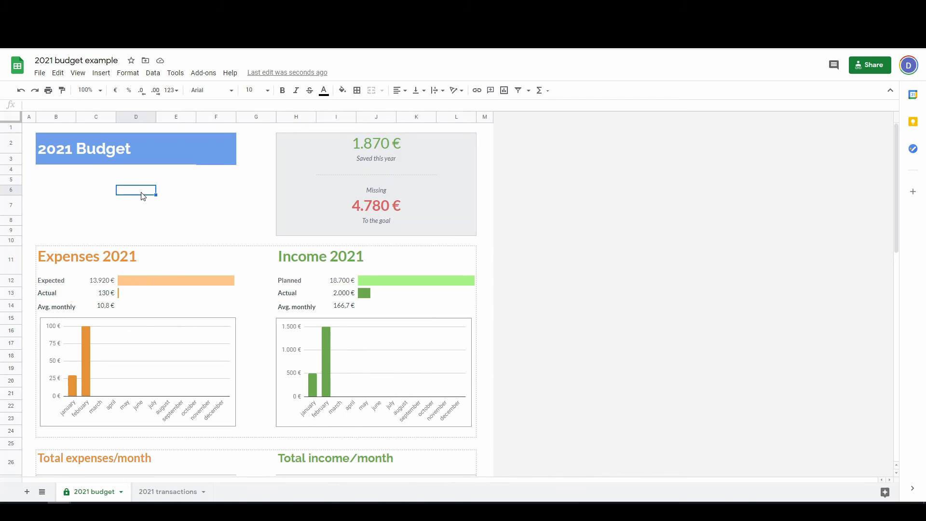
scroll(143, 196, "down", 3)
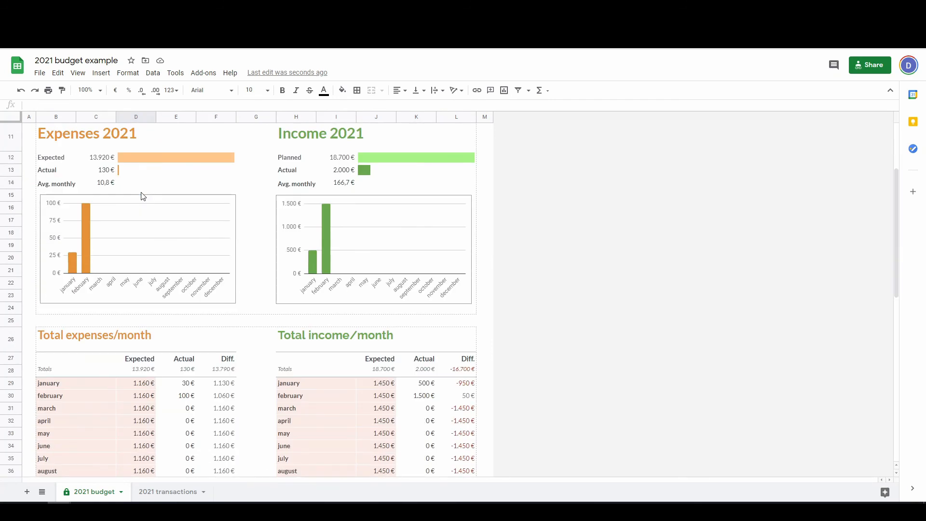
scroll(143, 196, "down", 3)
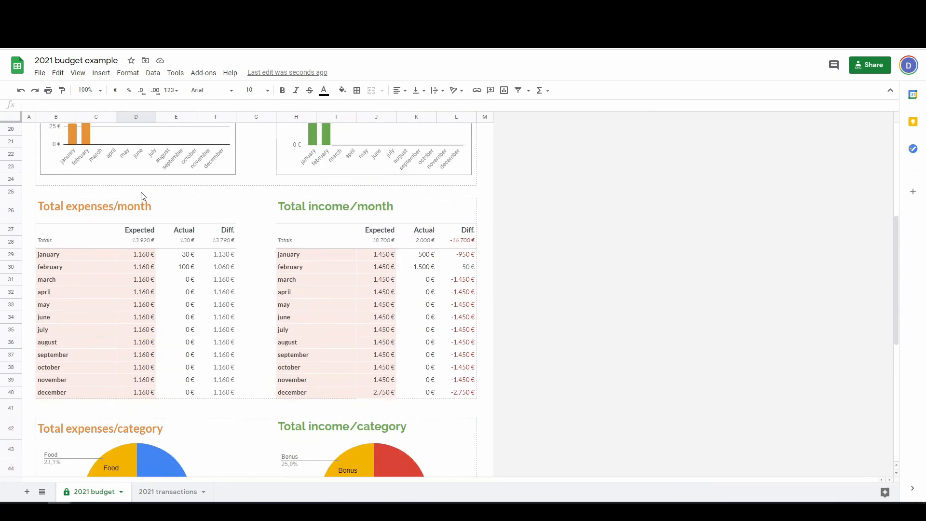